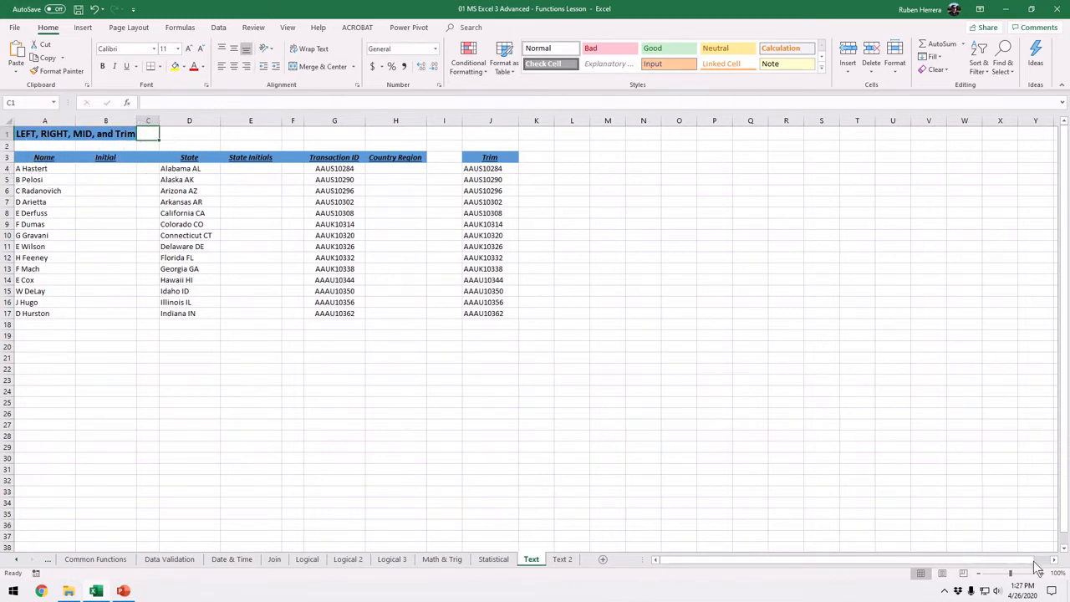
Enlarge the worksheet display to 150%.
left_click(1043, 574)
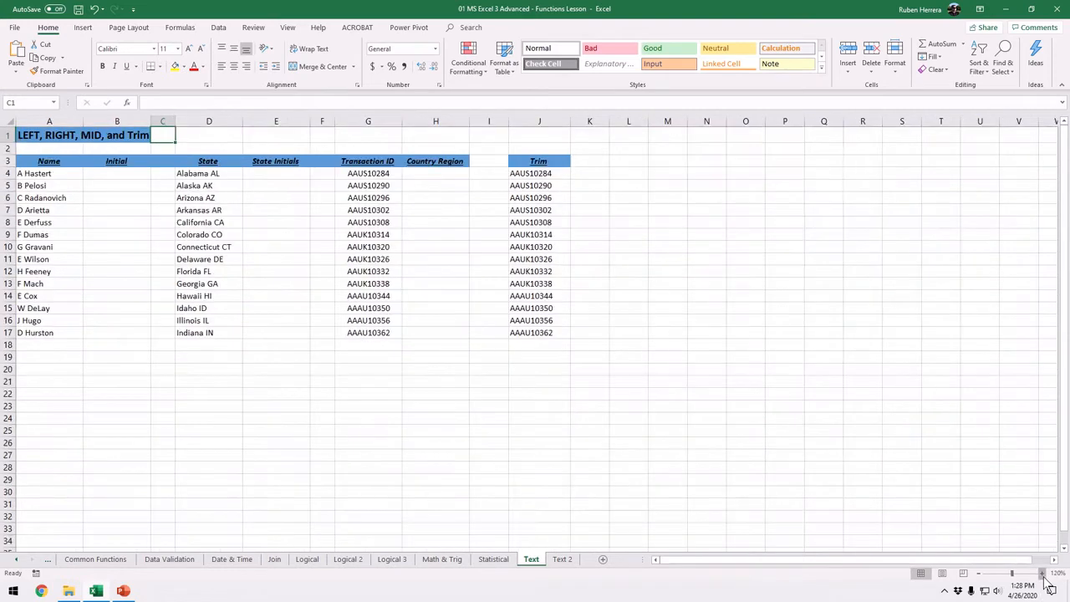
left_click(1043, 574)
left_click(1043, 573)
left_click(1043, 573)
left_click(1043, 574)
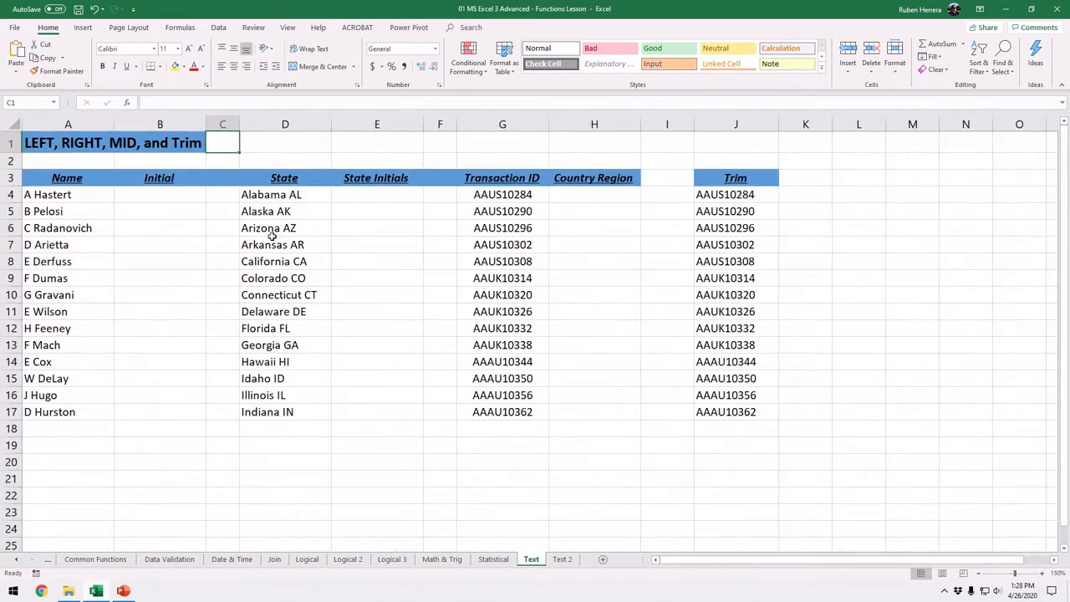
Examine the entries in the Name column, A4:A17, and the adjacent Initial cells, B4:B17.
left_click_drag(69, 192, 67, 412)
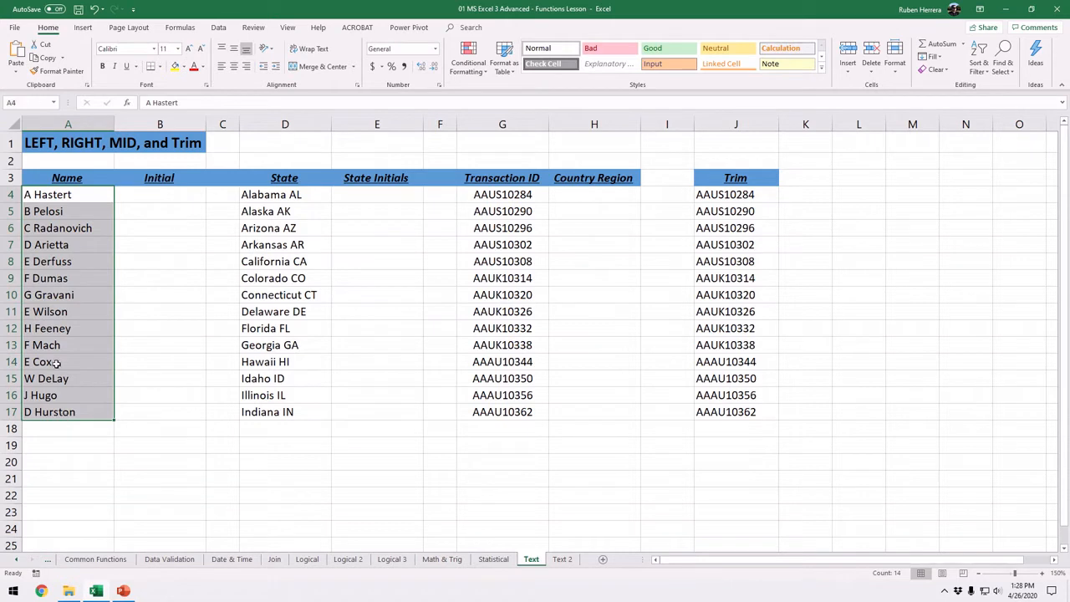
left_click(70, 195)
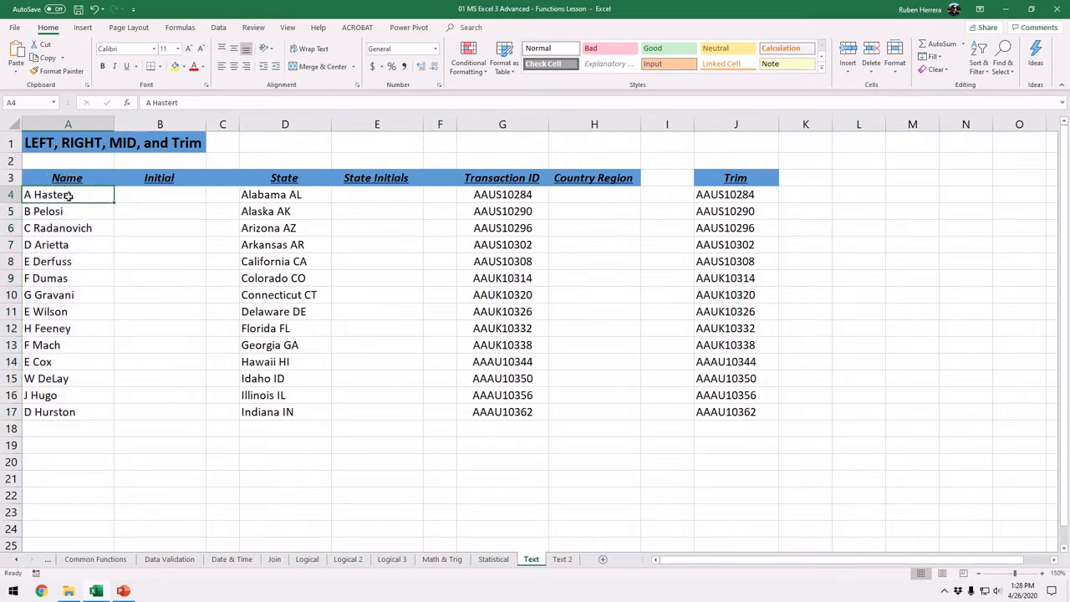
left_click(177, 196)
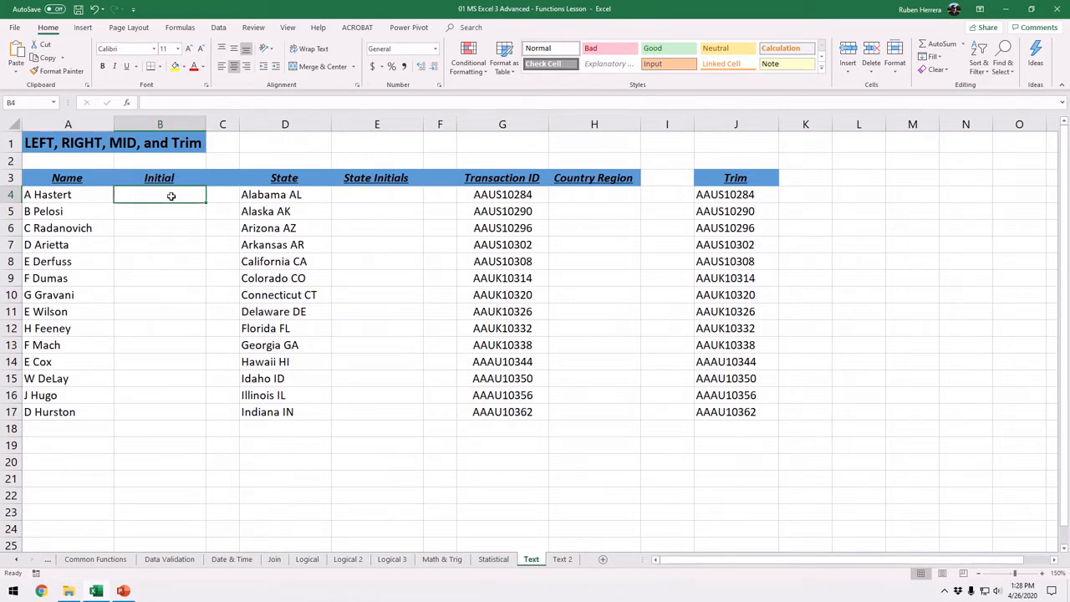
left_click_drag(170, 195, 157, 408)
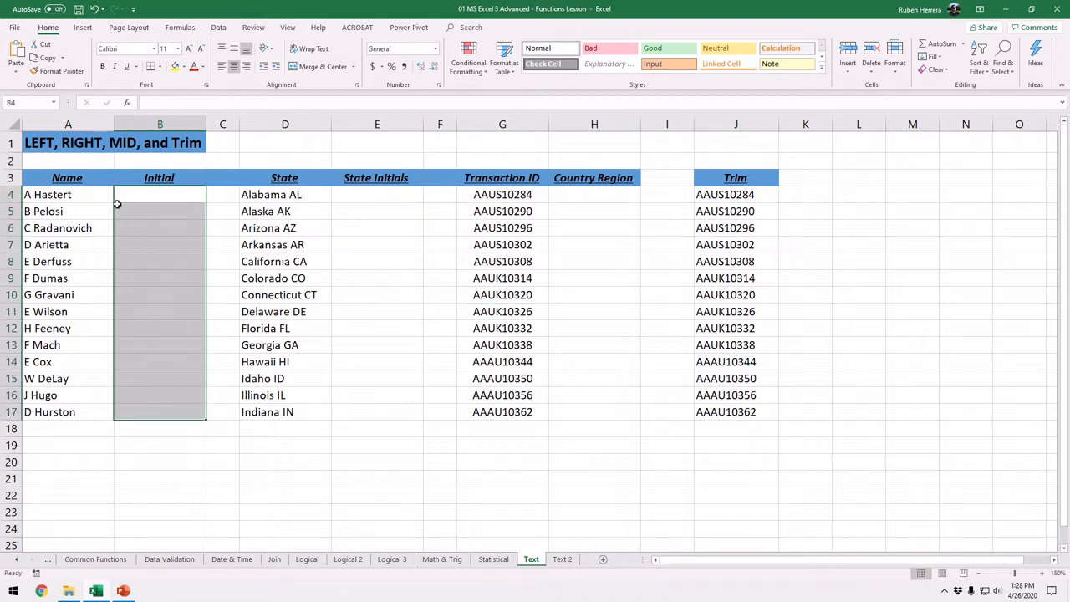
left_click(153, 202)
left_click(153, 215)
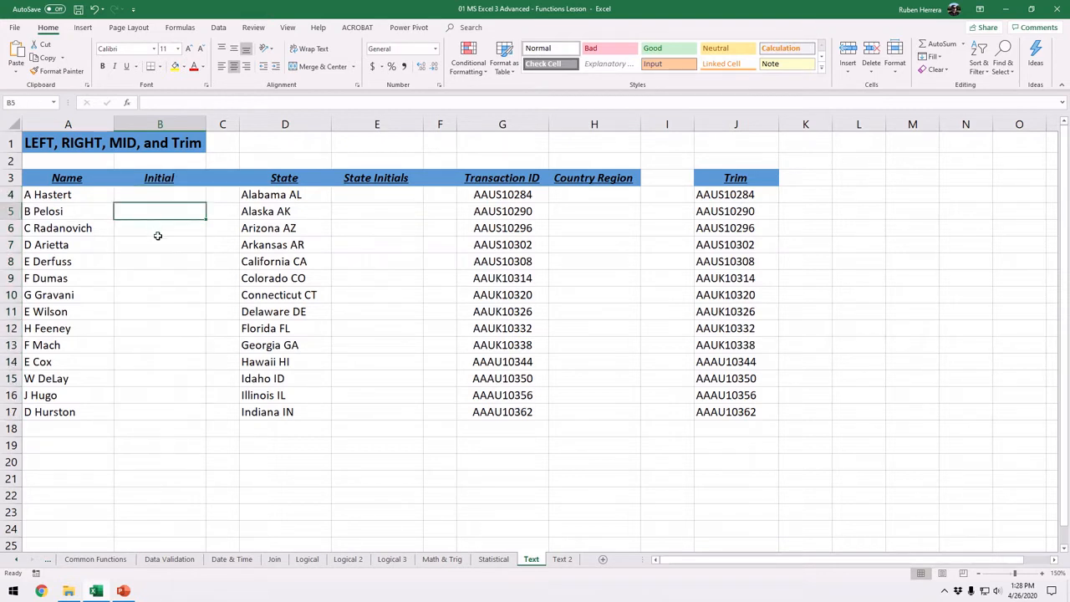
left_click(153, 231)
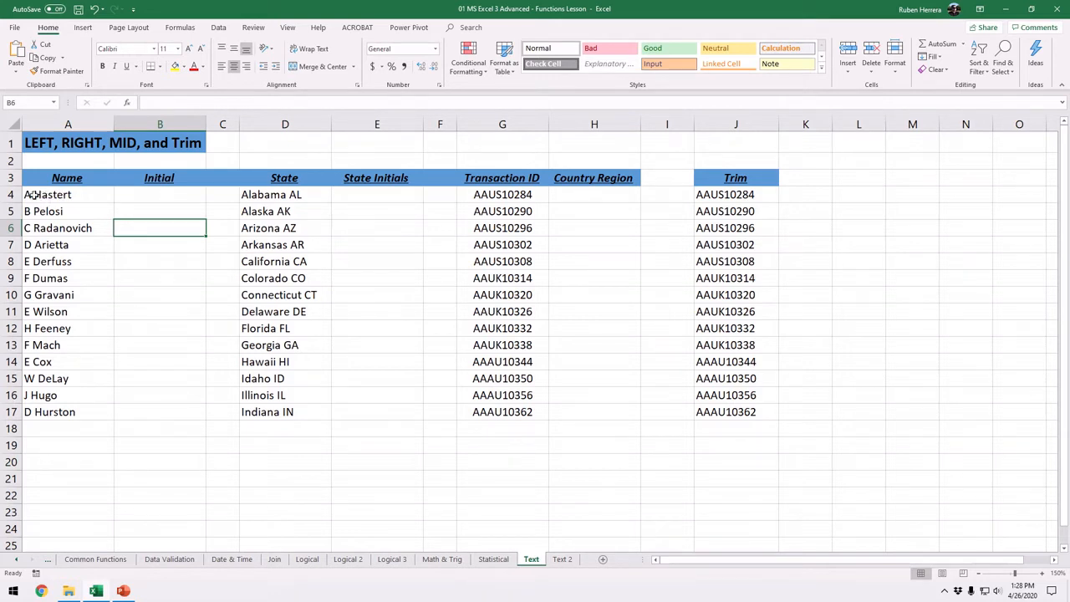
Enter =LEFT(A4,1) in B4 to extract the first character of the name in A4.
left_click(156, 199)
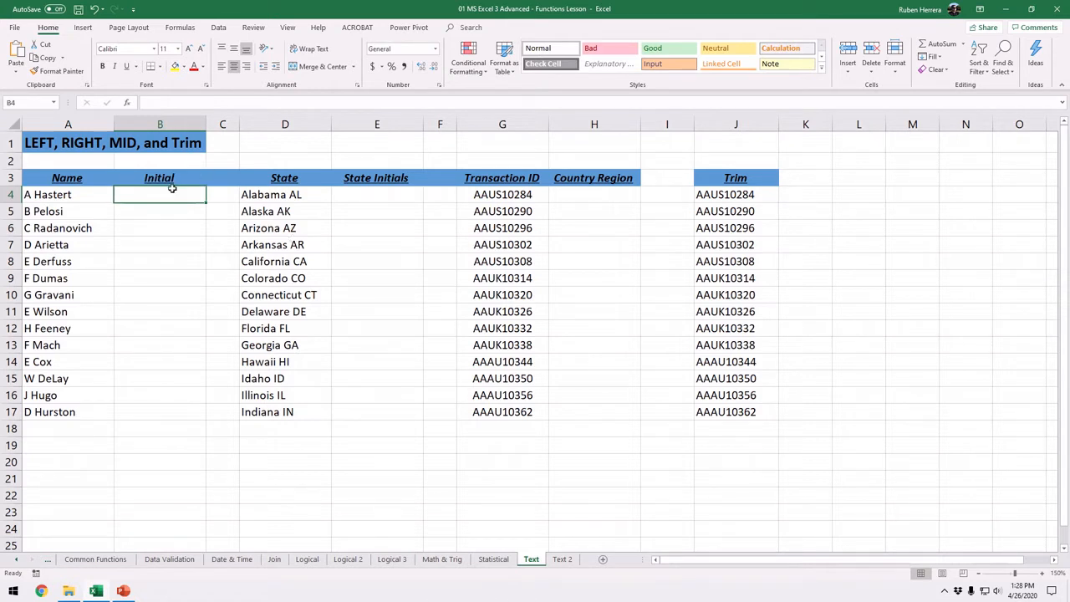
type("=")
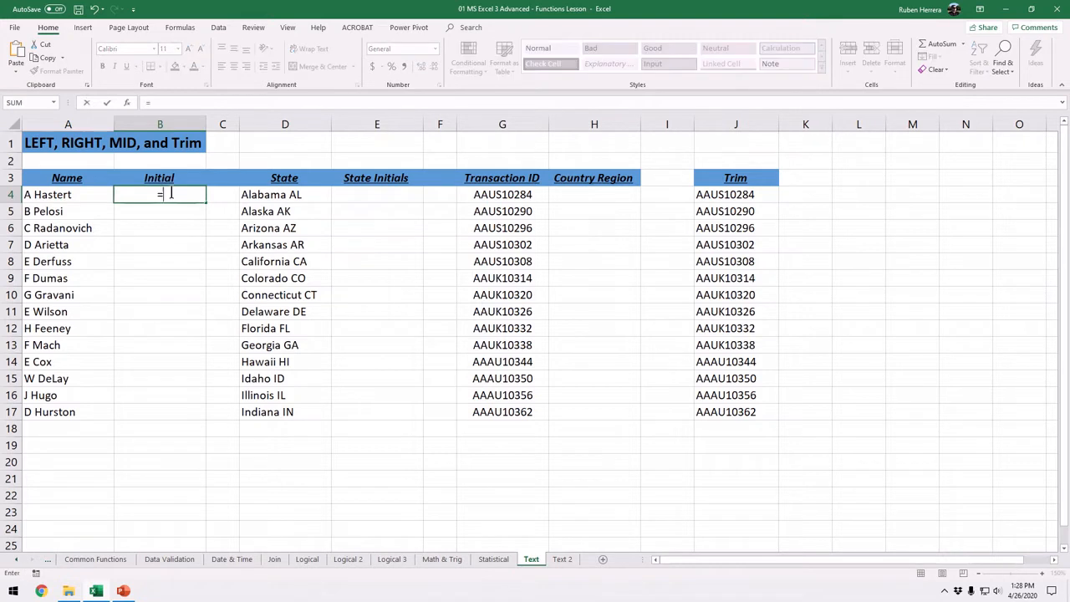
type("left")
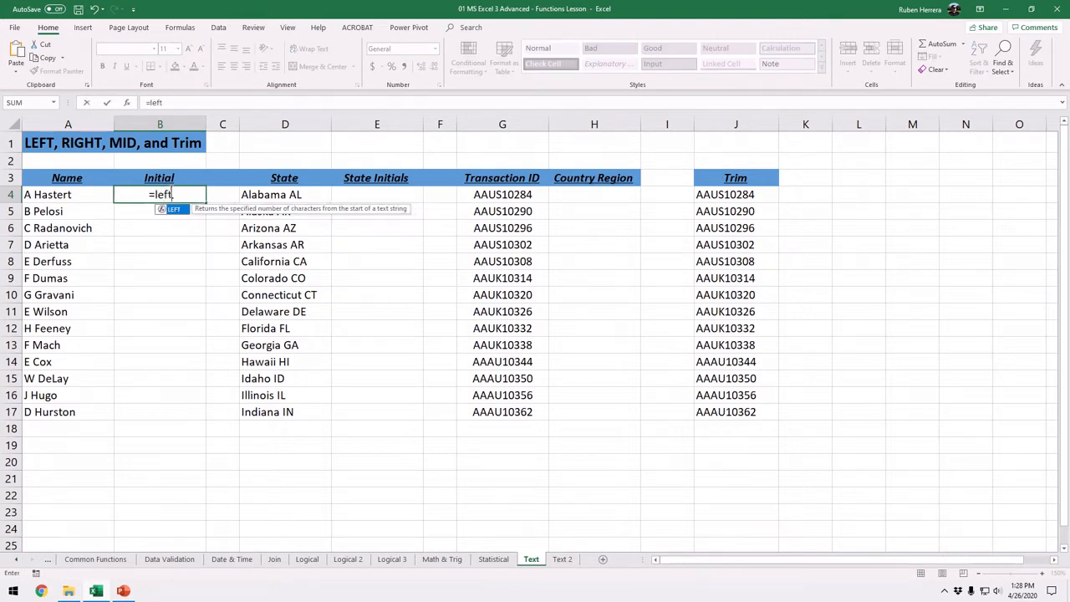
key("Tab")
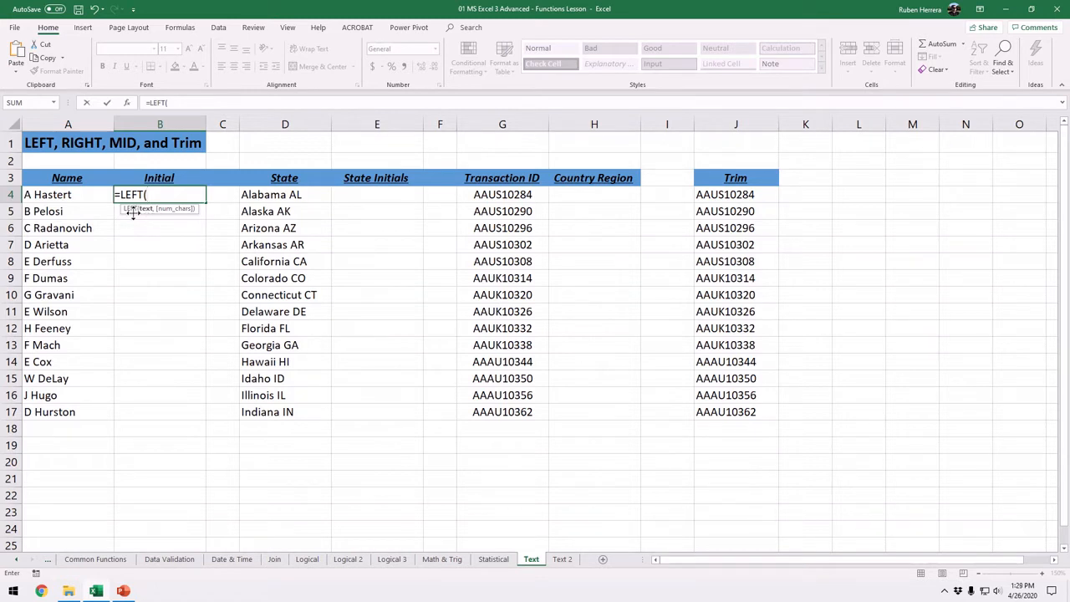
left_click(74, 194)
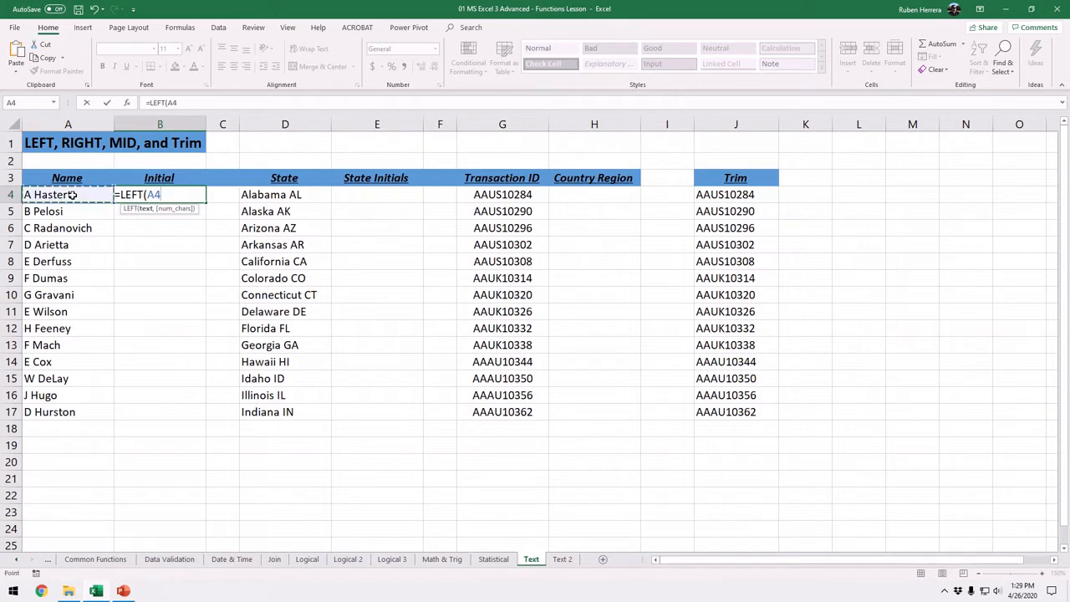
type(",,")
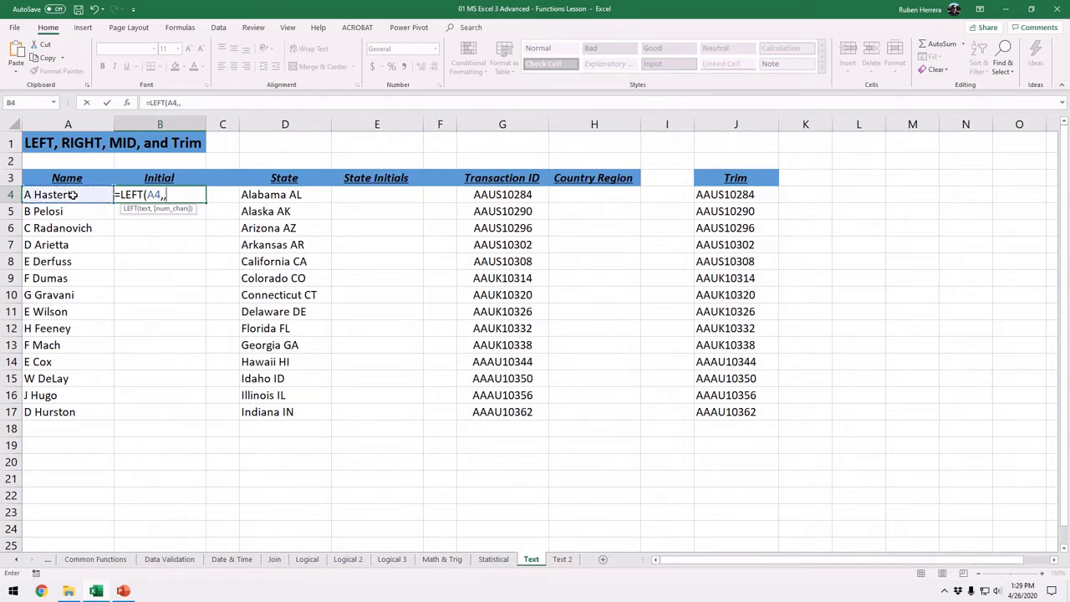
key("BackSpace")
type(")")
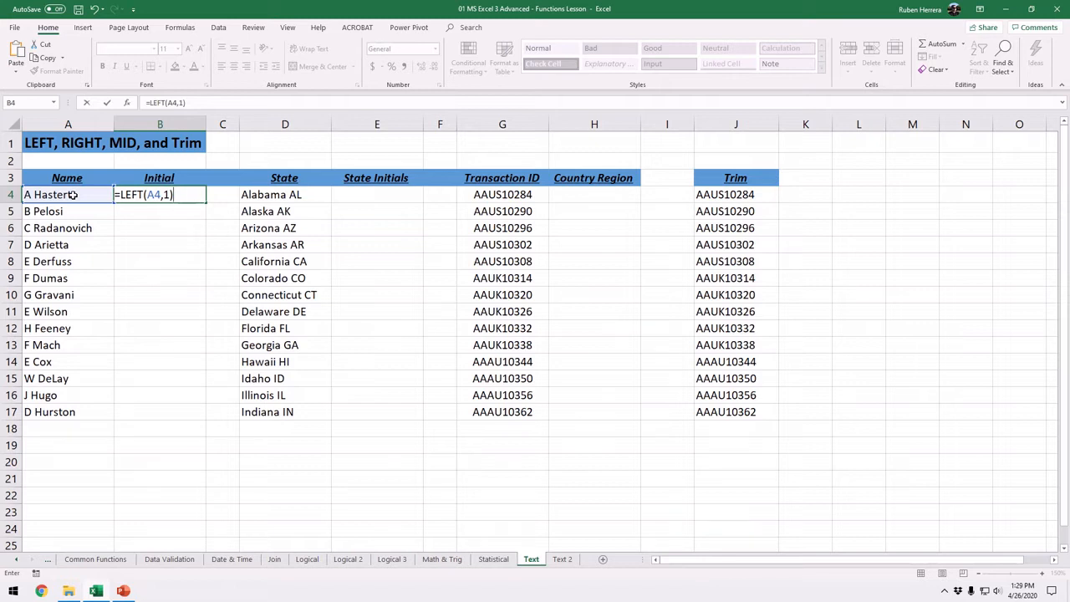
key("Return")
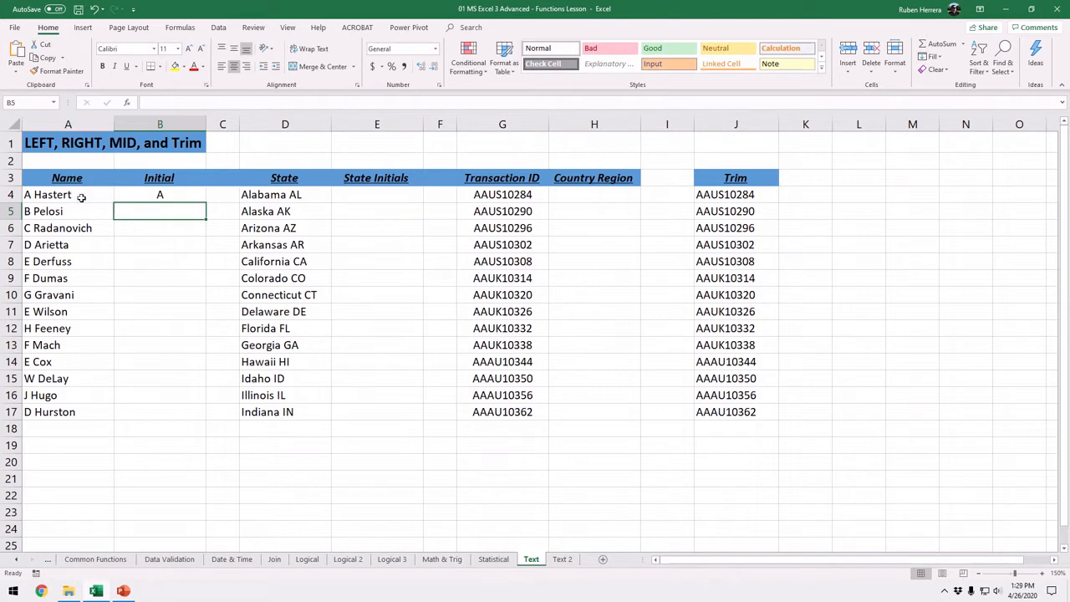
Fill the LEFT formula from B4 down the Initial column to B17.
left_click(169, 195)
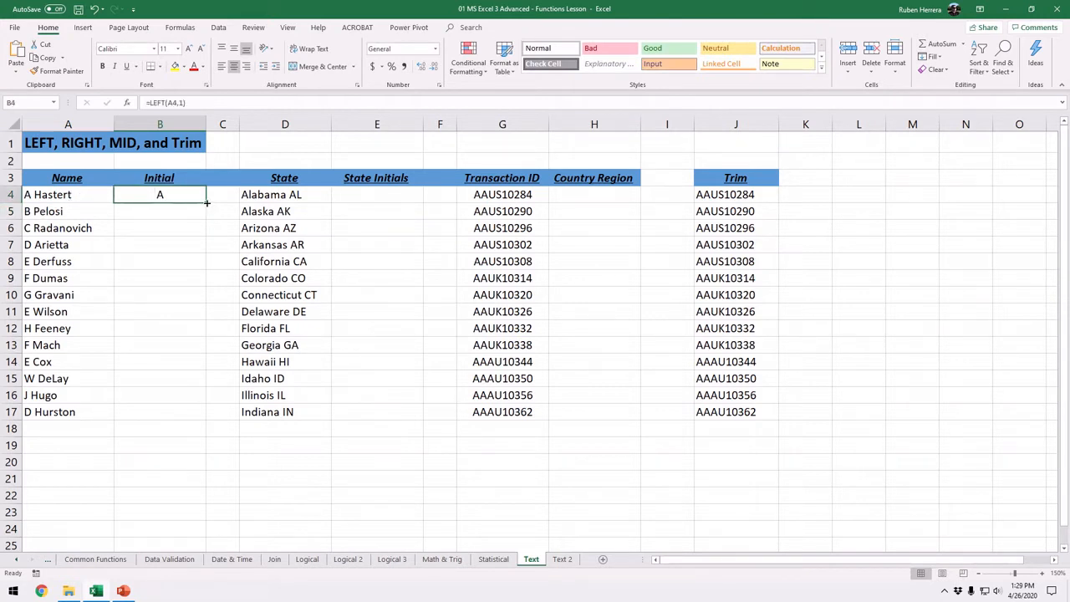
double_click(206, 201)
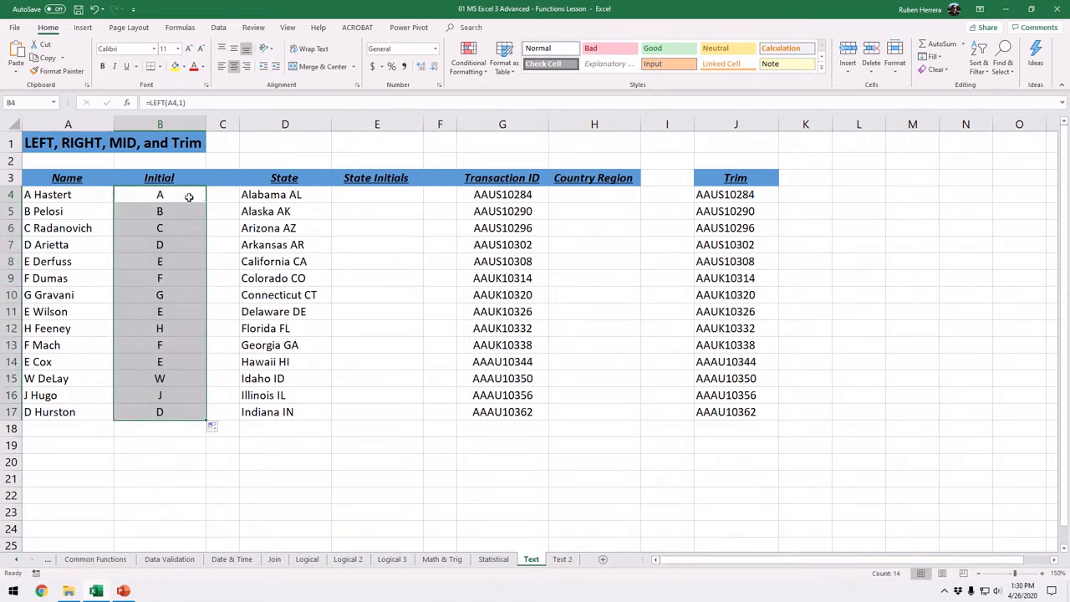
left_click(189, 199)
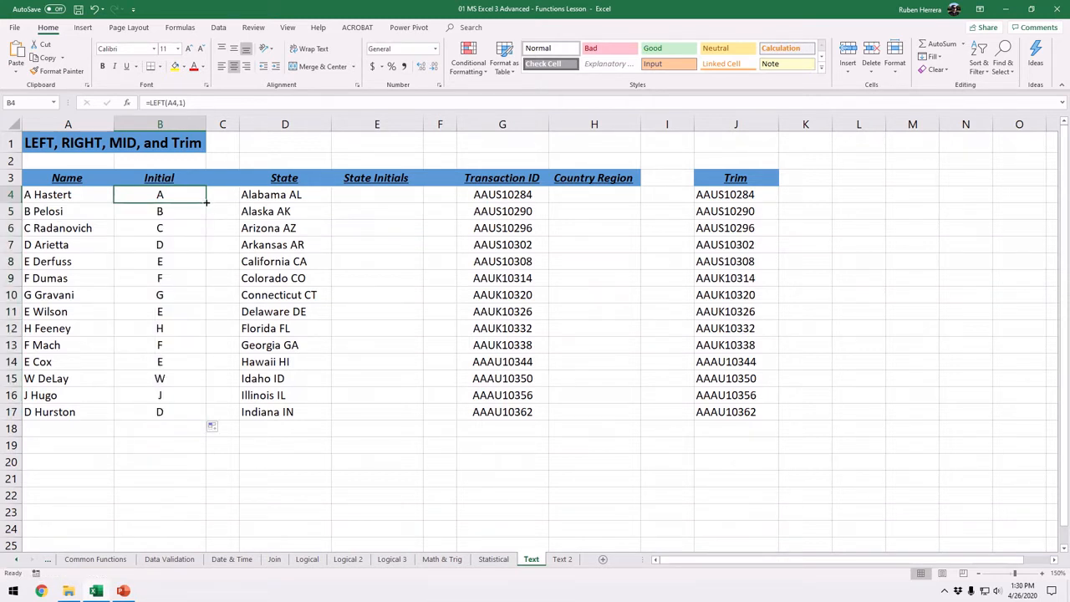
double_click(206, 202)
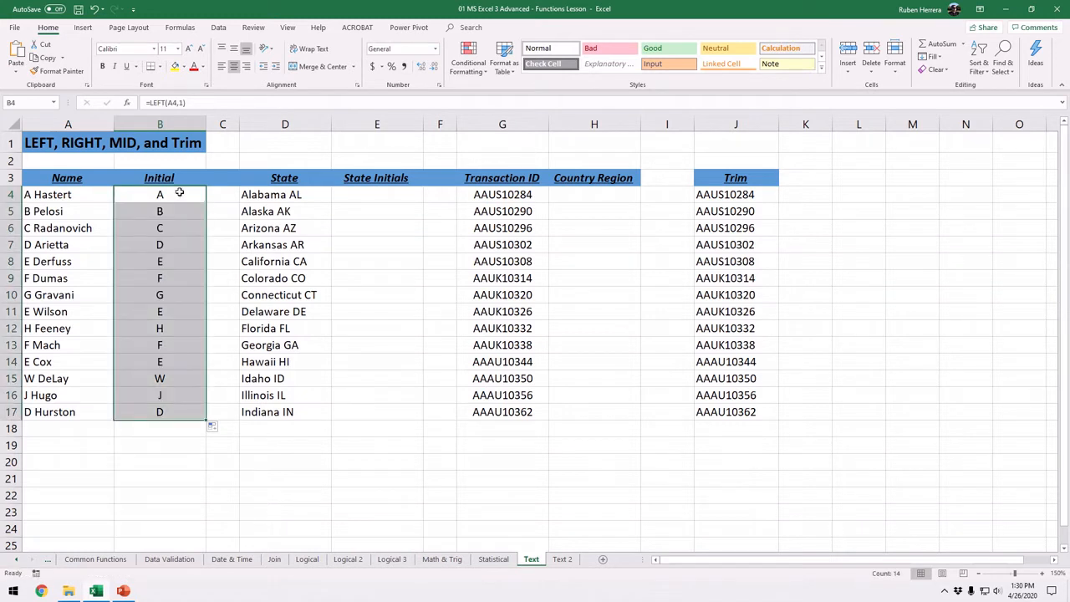
left_click(179, 193)
double_click(206, 202)
Enter =RIGHT(D4,2) in E4 to extract the state abbreviation, and fill it down the State Initials column to E17.
left_click(363, 196)
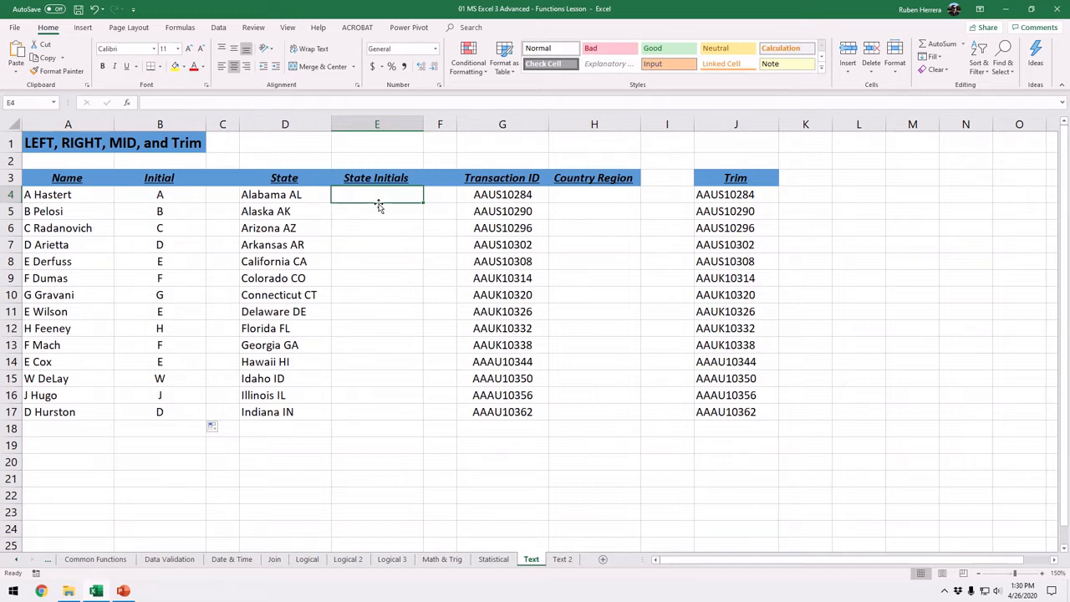
type("=")
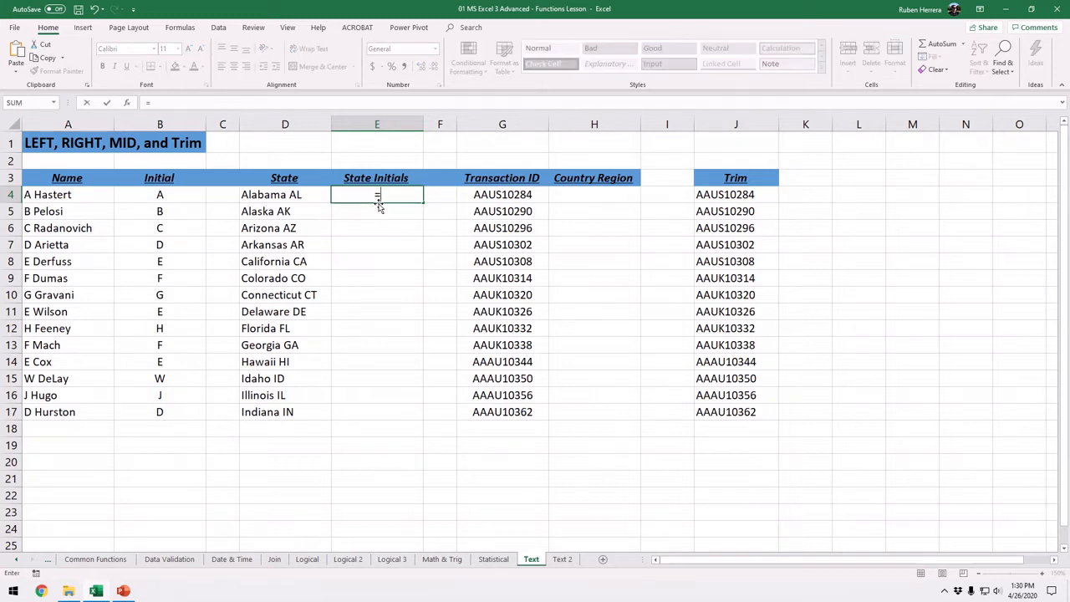
type("RIGHT(")
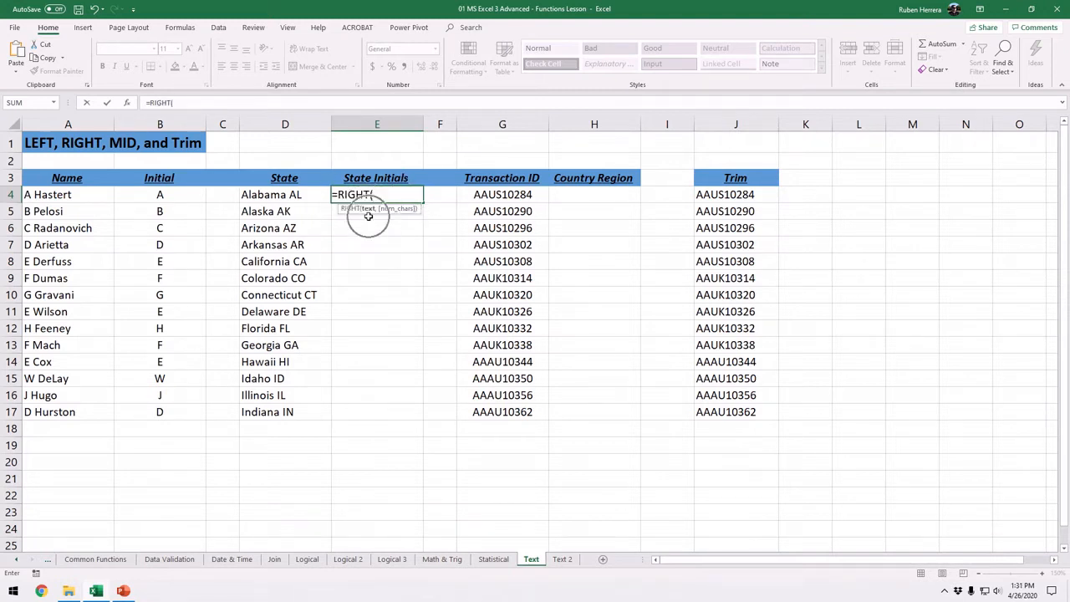
left_click(285, 195)
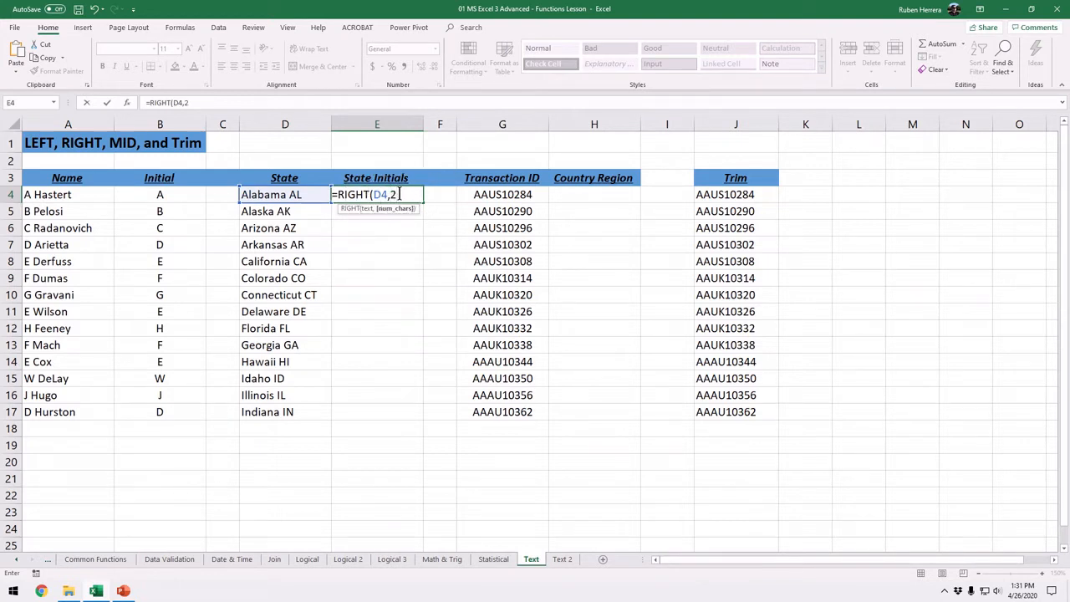
type(")")
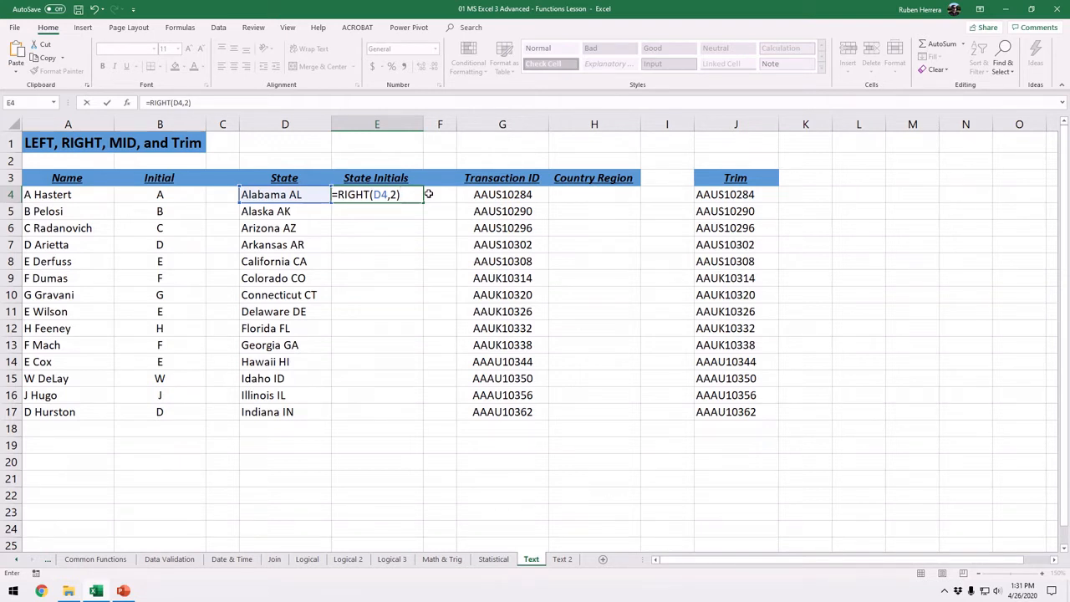
key("Return")
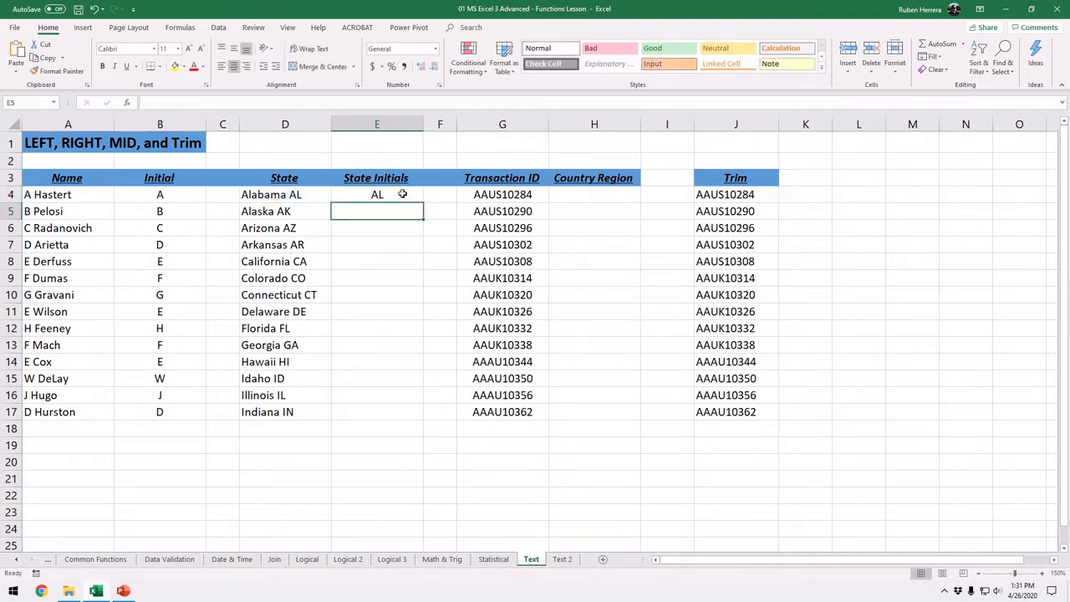
left_click(402, 194)
double_click(424, 201)
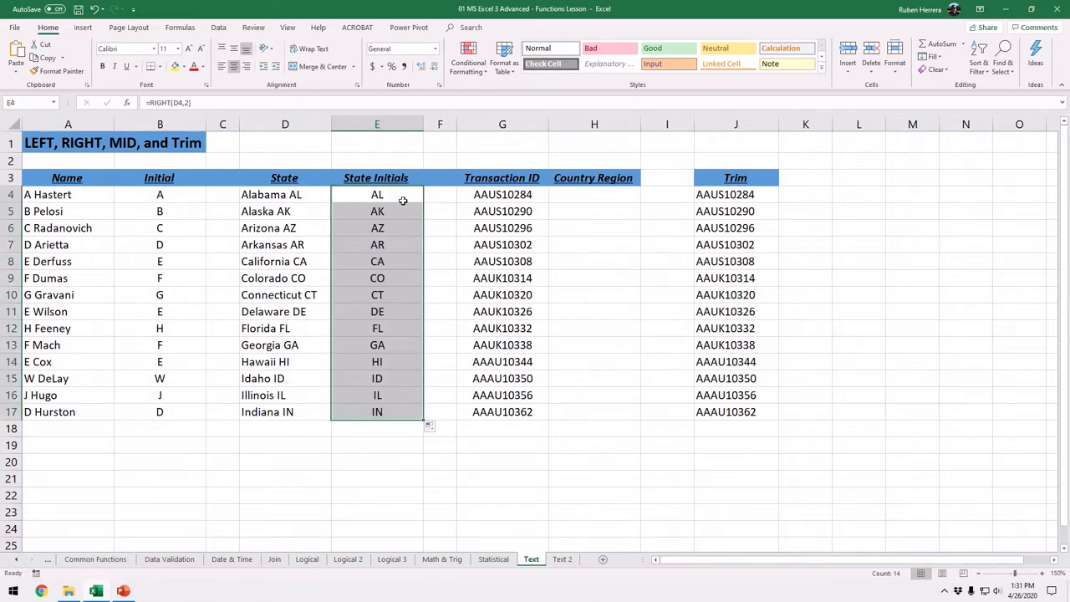
Examine where the two-letter country code sits within the Transaction IDs, highlighting it in G4 without changing the cell.
left_click(598, 195)
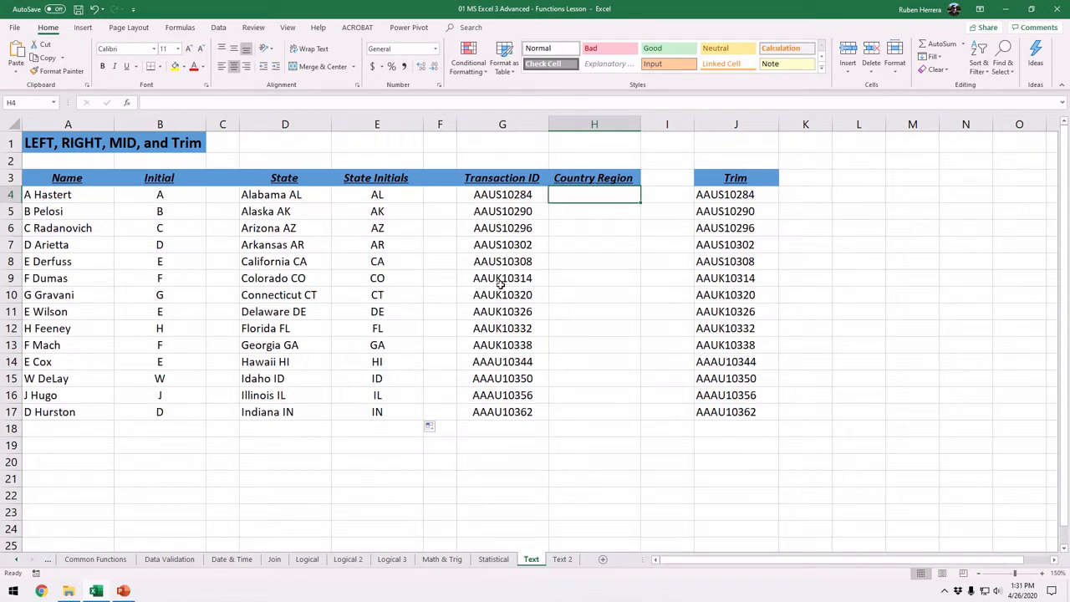
left_click(495, 195)
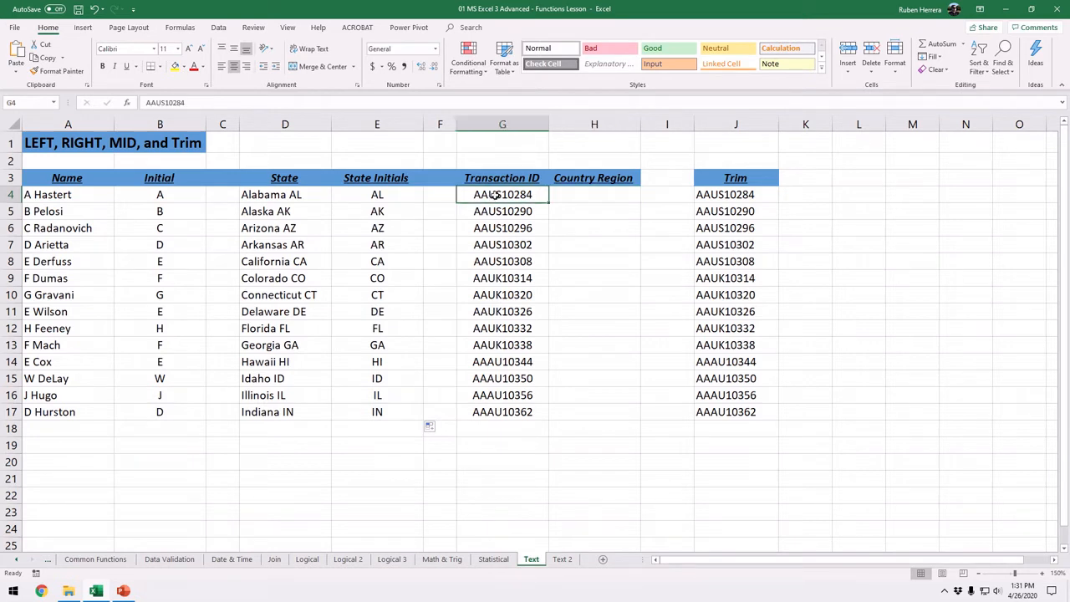
double_click(494, 194)
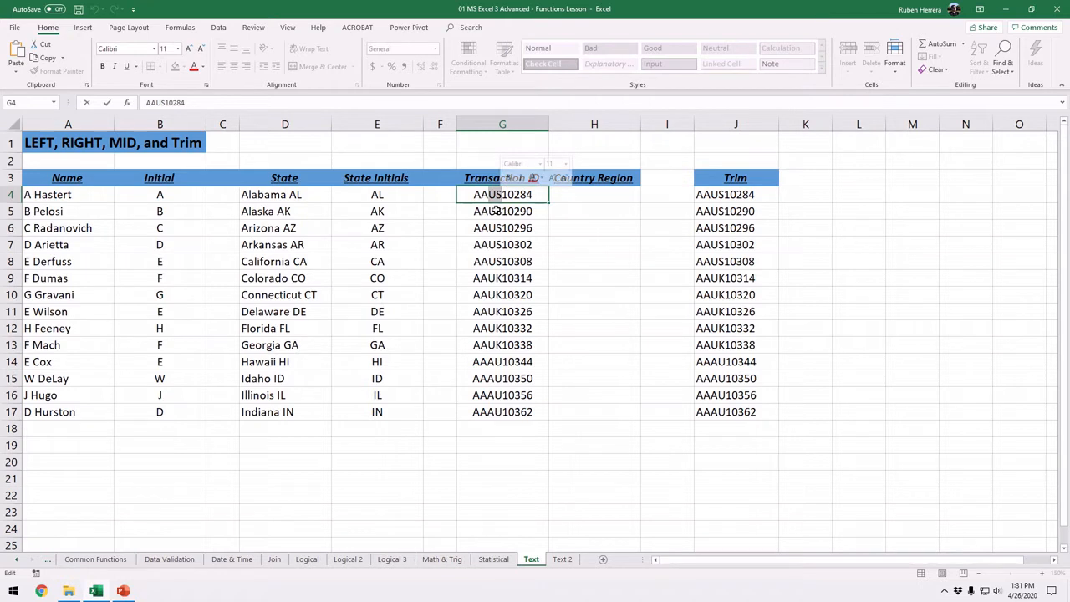
key("ctrl")
key("ctrl")
key("ctrl")
key("ctrl")
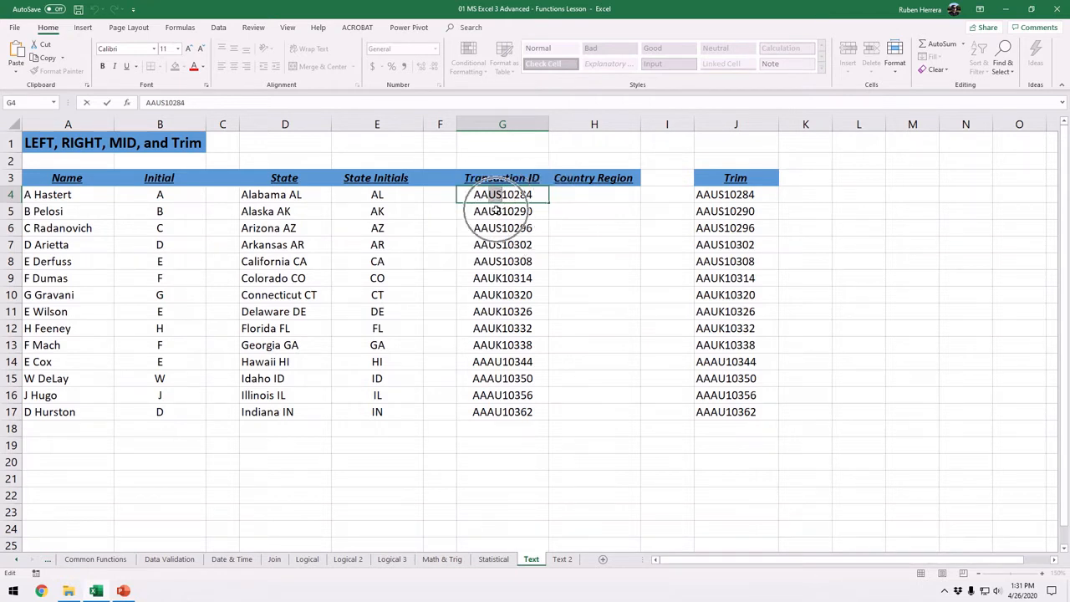
key("ctrl")
key("ctrl")
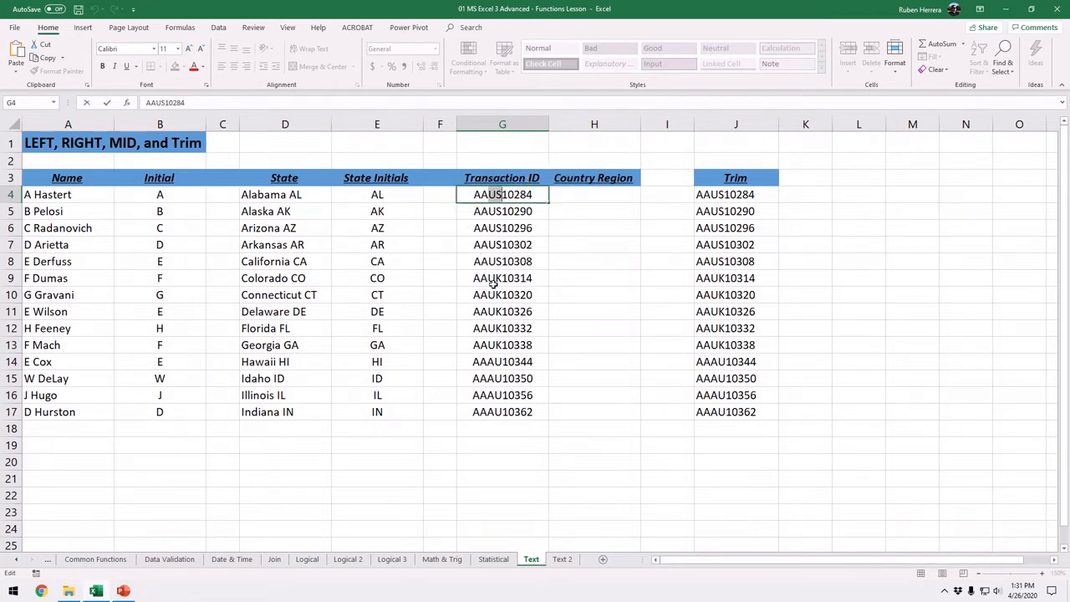
key("ctrl")
key("ctrl")
key("ctrl")
key("ctrl")
key("ctrl")
key("ctrl")
key("ctrl")
key("ctrl")
key("Escape")
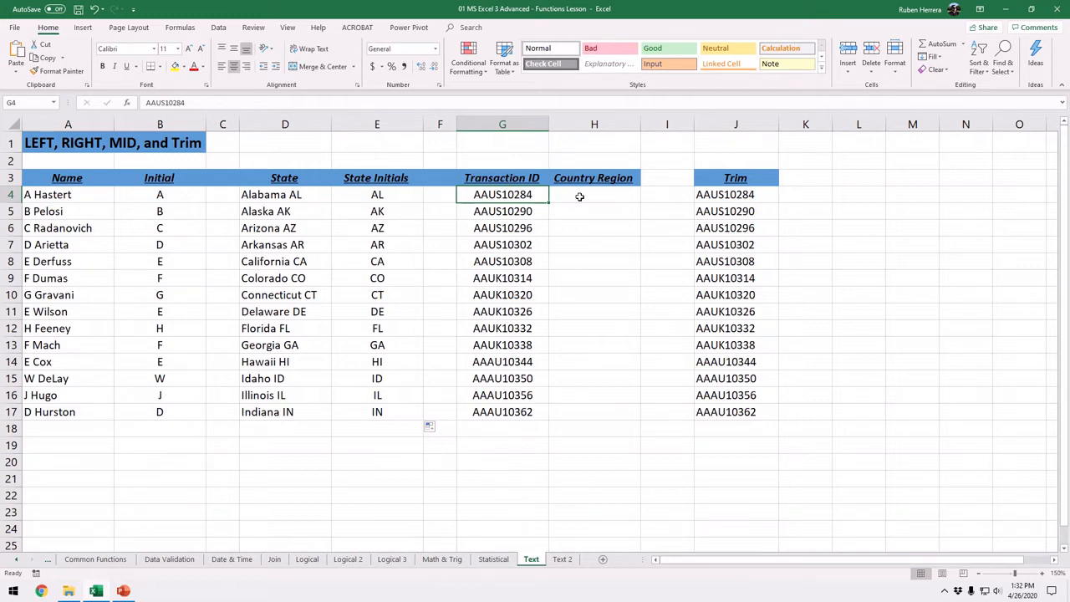
Enter =MID(G4,3,2) in H4 to extract the two-letter country code from the Transaction ID.
left_click(579, 197)
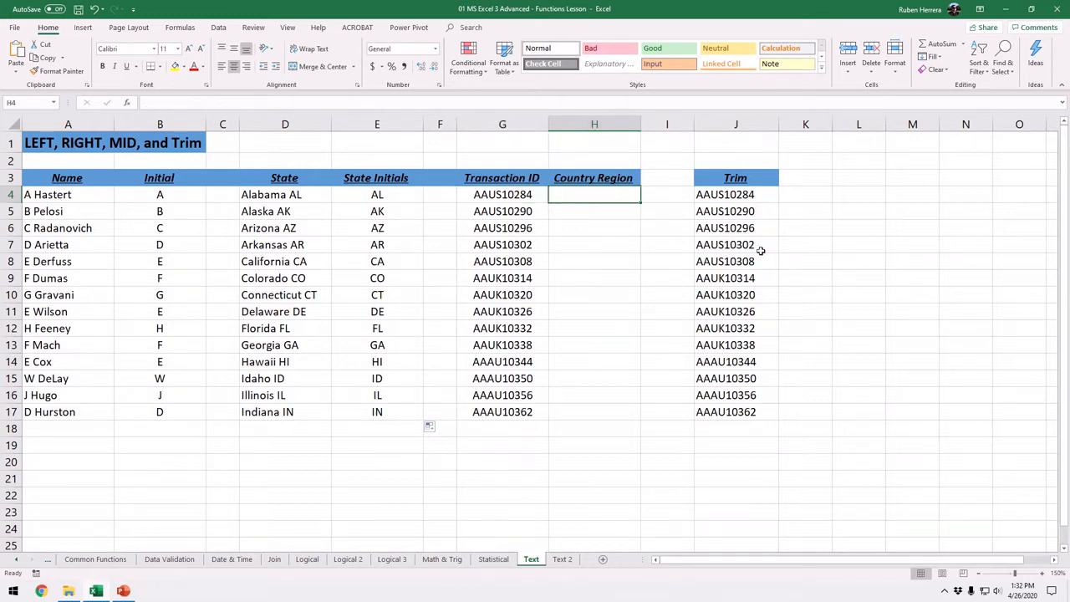
type("=")
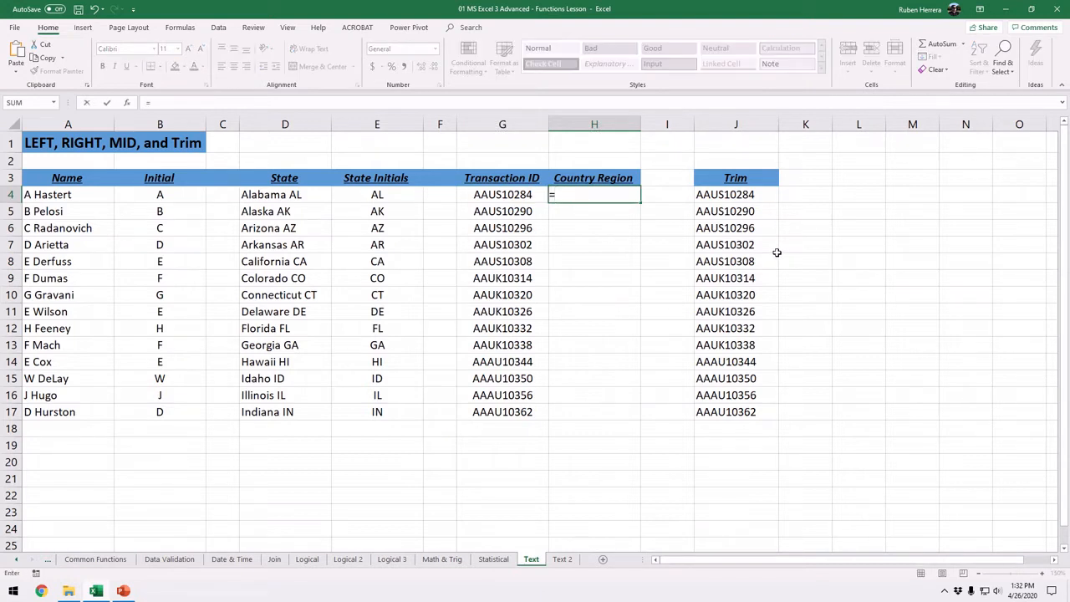
type("mid")
key("Tab")
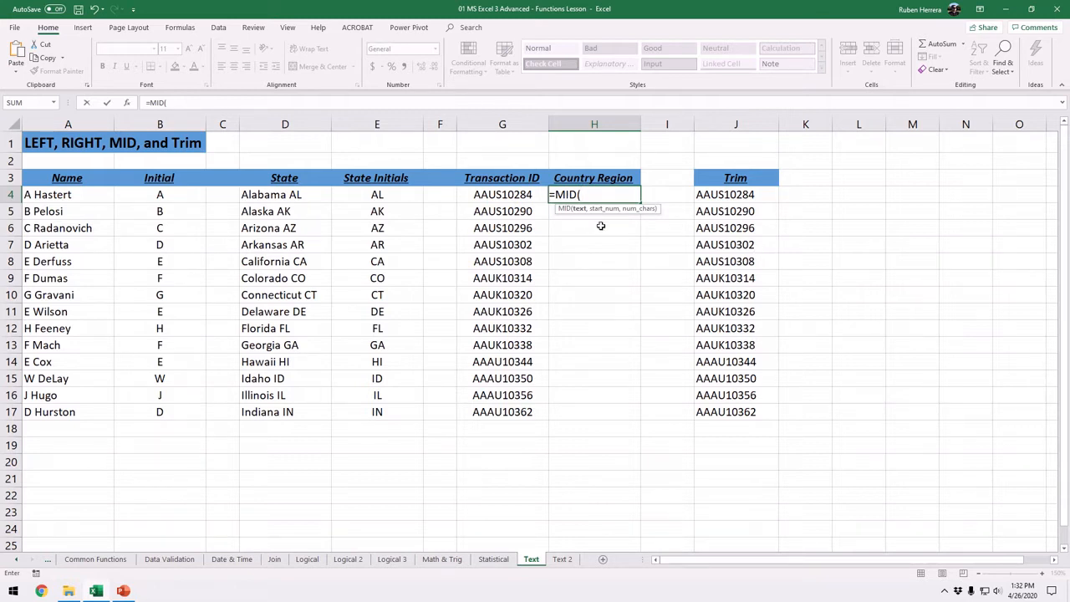
left_click(503, 194)
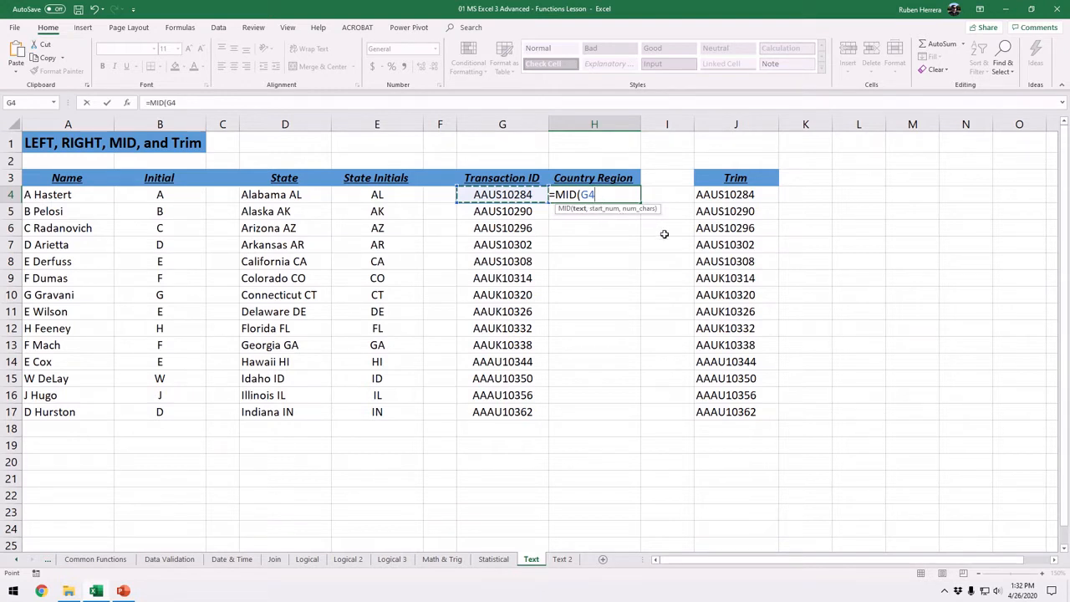
type(",3")
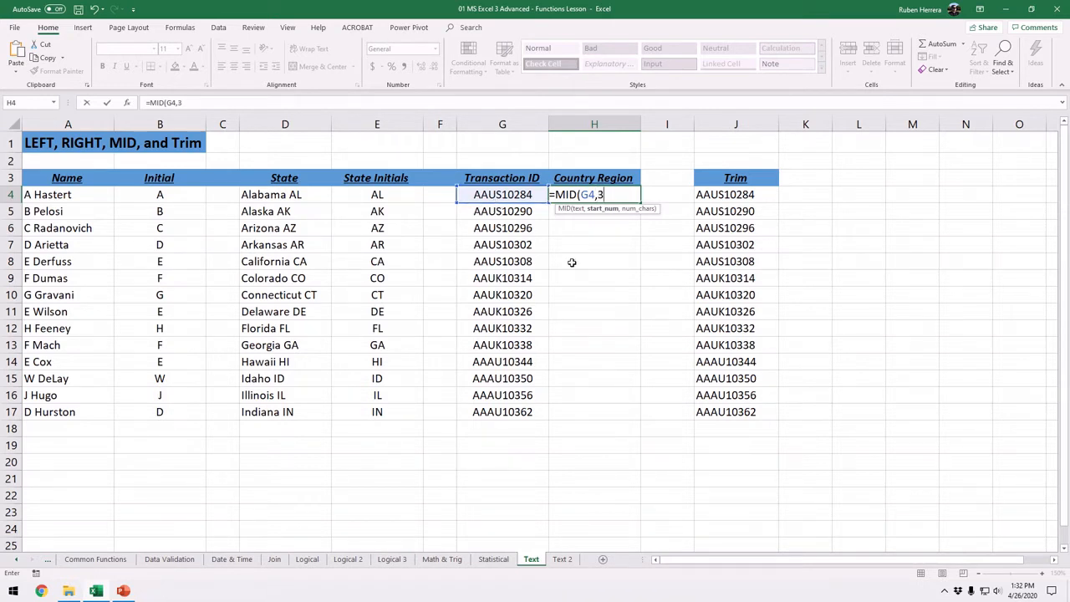
type(",")
type("2)")
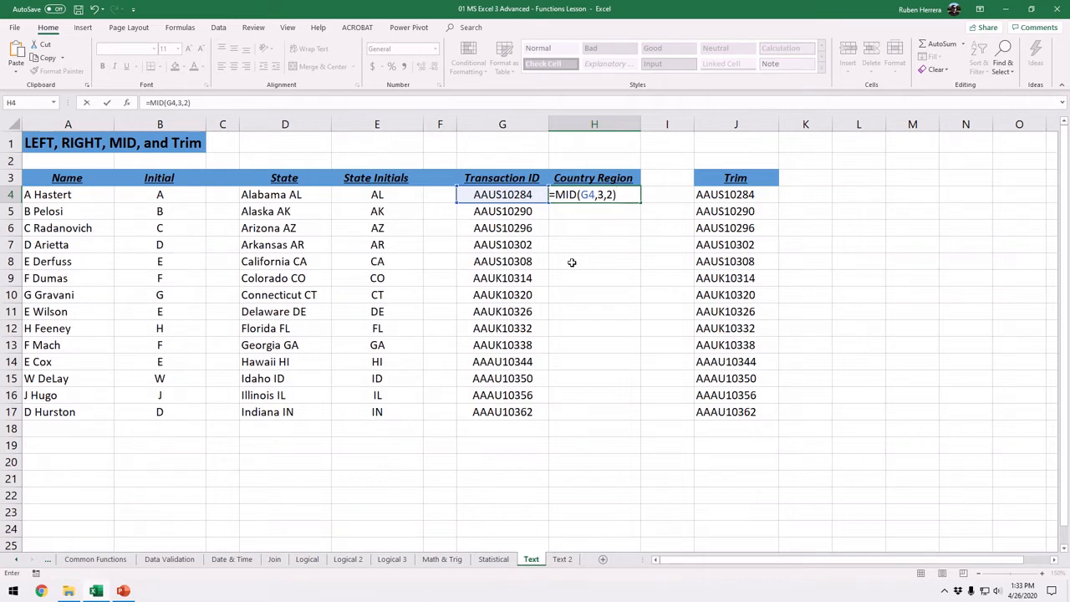
key("Return")
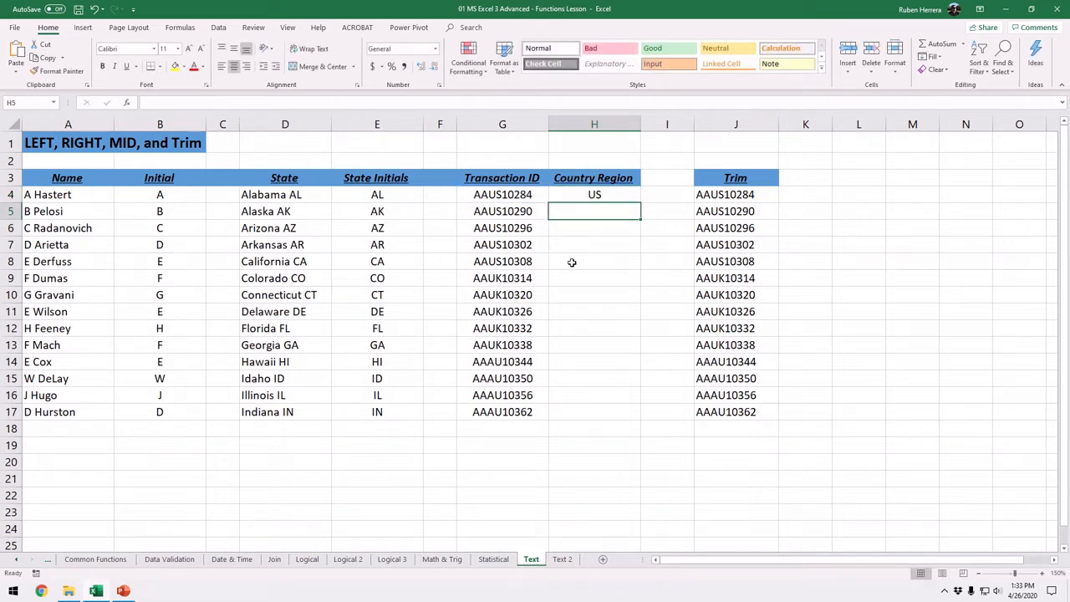
Fill the MID formula from H4 down the Country Region column to H17.
left_click(617, 199)
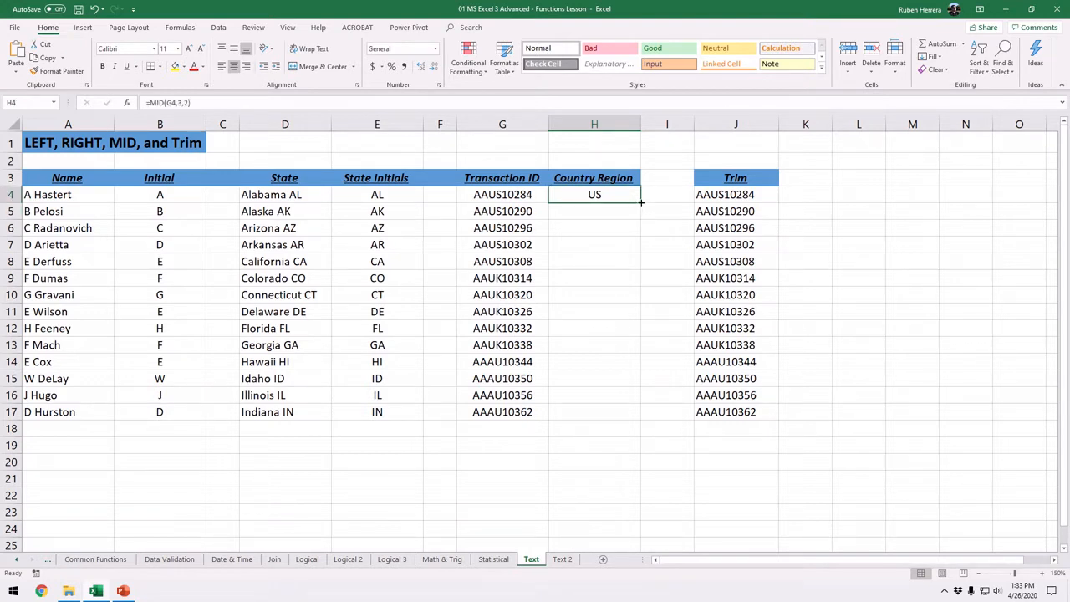
double_click(641, 201)
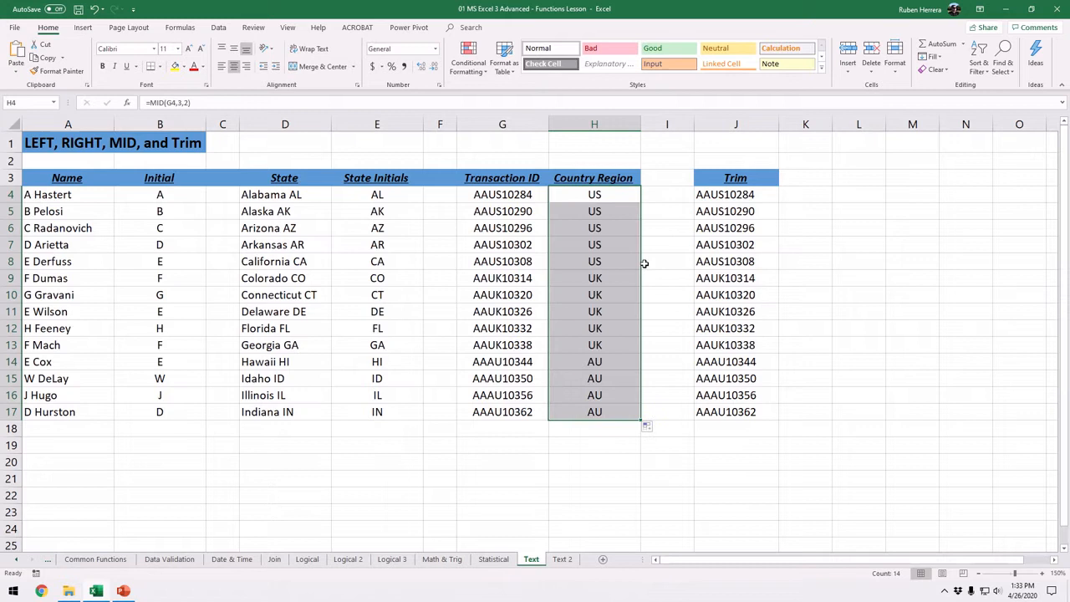
left_click(603, 244)
left_click(597, 199)
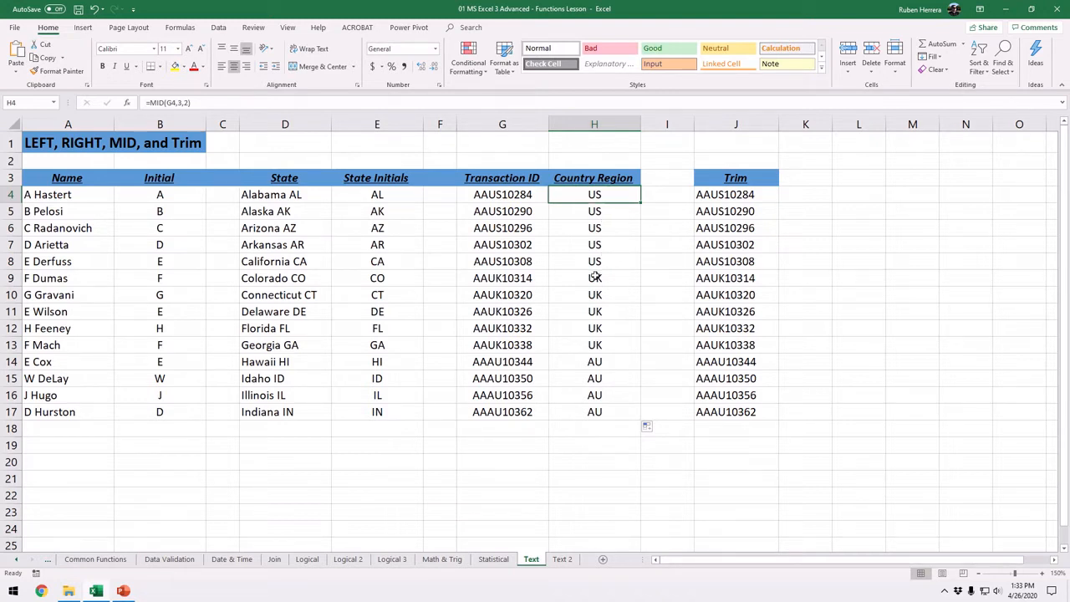
Examine the TRIM formula in J4 and the Transaction ID cell it references, leaving the formula unchanged.
left_click(757, 194)
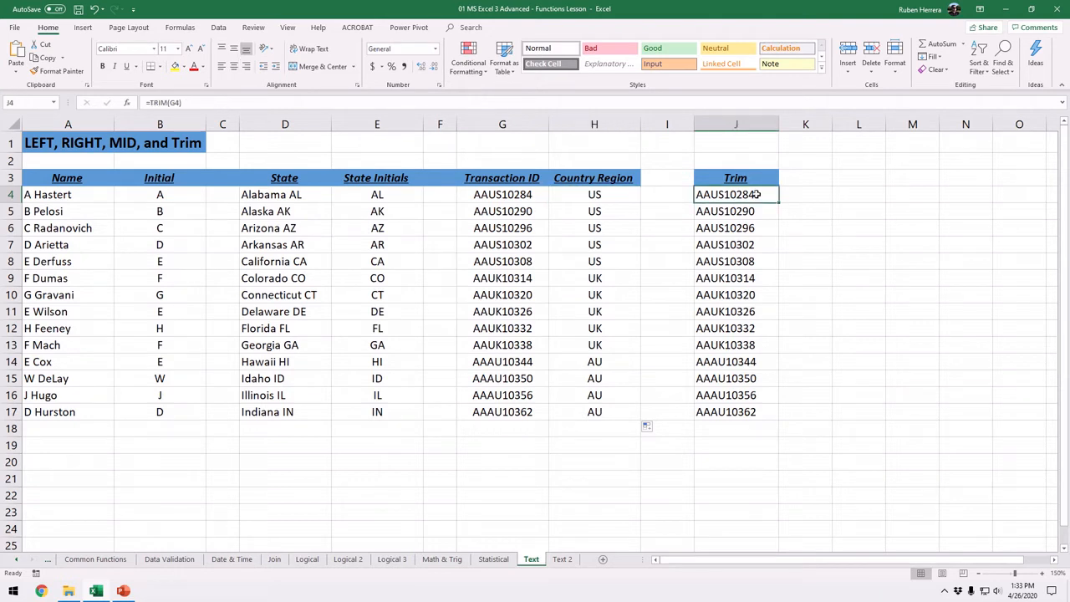
double_click(756, 194)
left_click(762, 194)
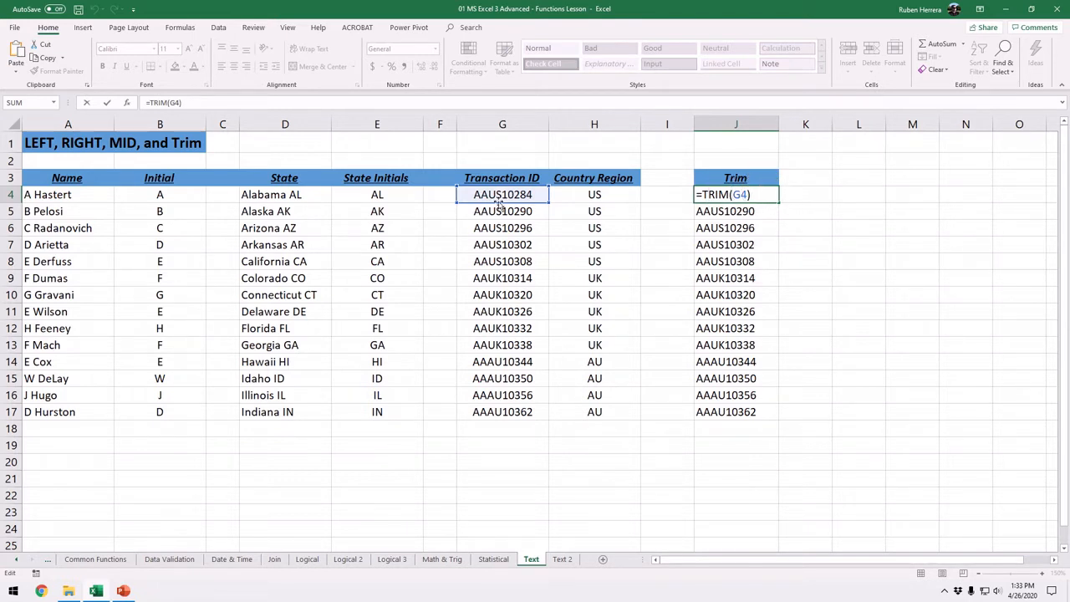
key("ctrl")
key("ctrl")
key("ctrl")
key("ctrl")
key("ctrl")
key("ctrl")
key("ctrl")
key("ctrl")
key("ctrl")
left_click(762, 192)
left_click(458, 32)
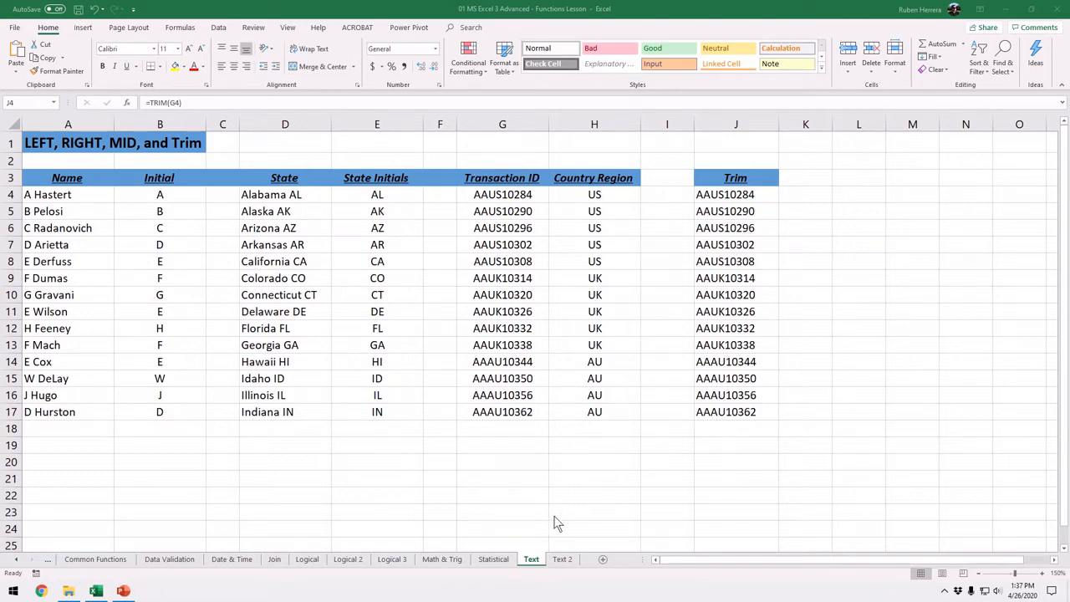
Switch to the Text 2 worksheet and enlarge its view to 160%.
left_click(565, 564)
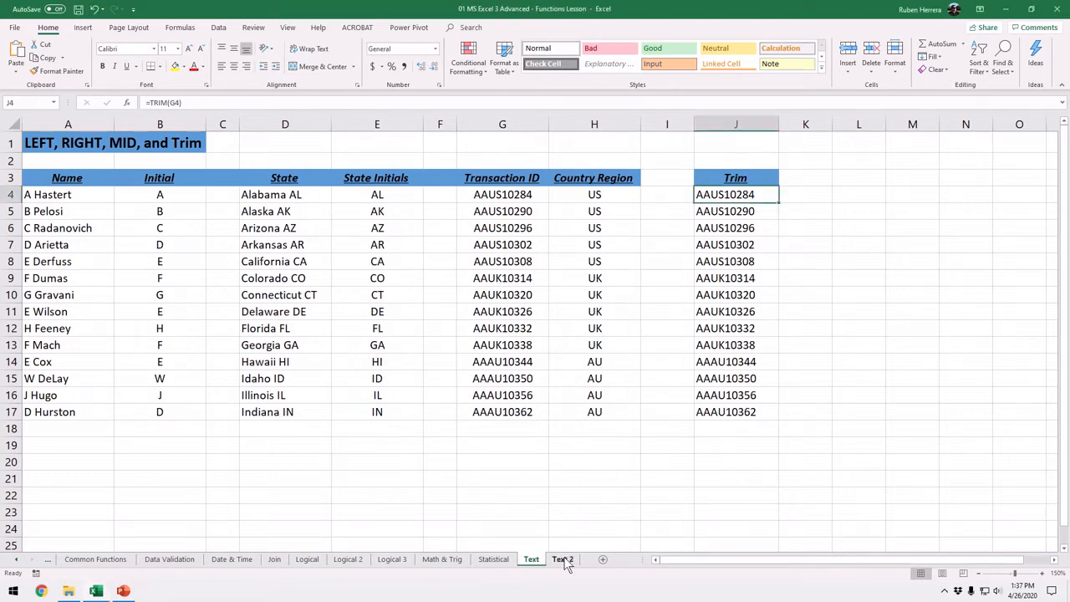
left_click(562, 559)
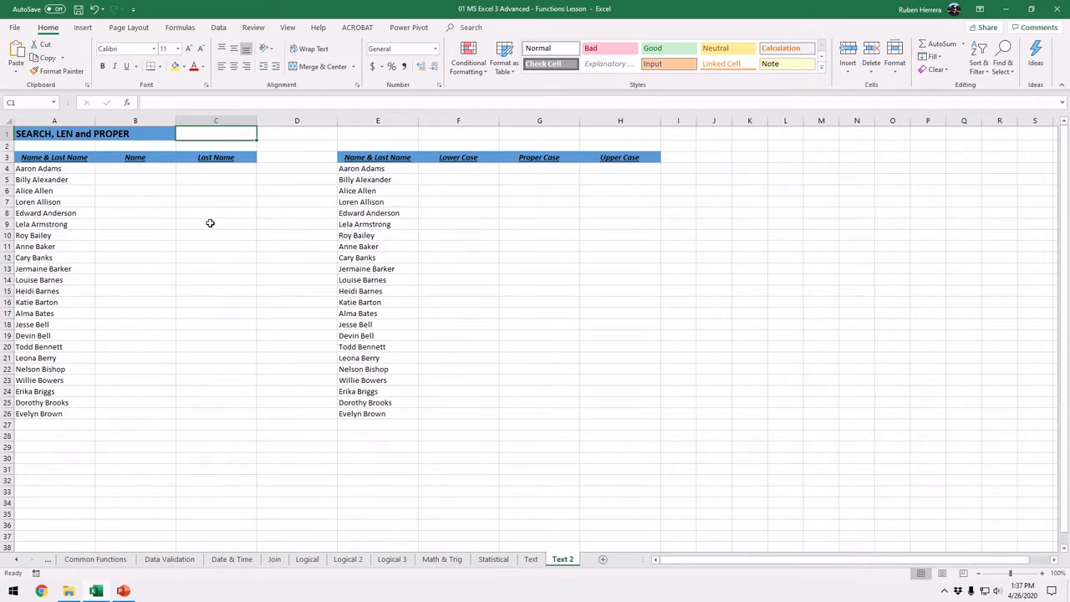
left_click(1041, 573)
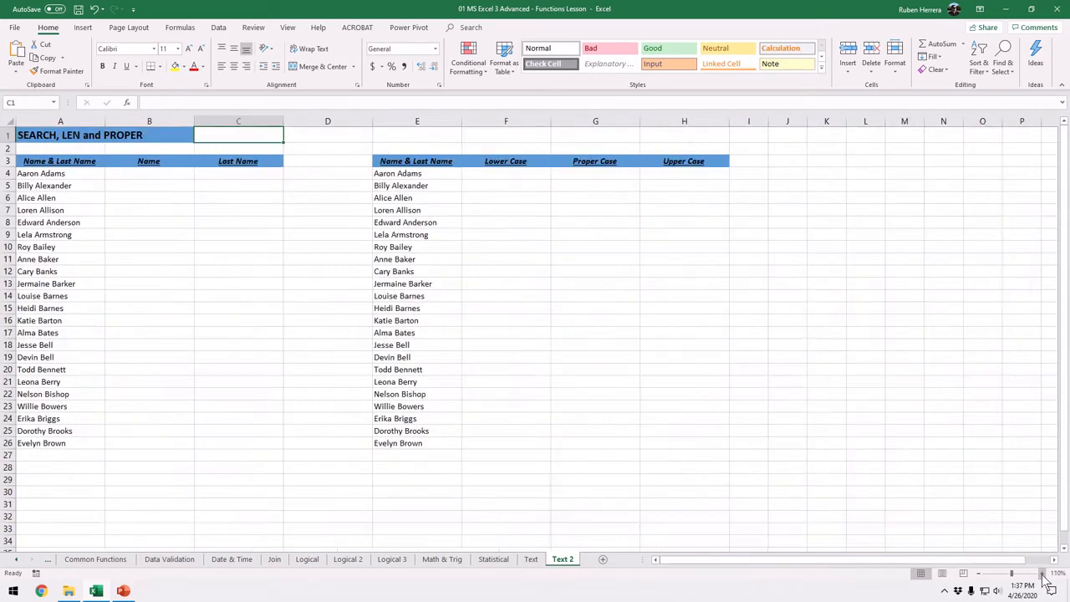
left_click(1041, 573)
left_click(1041, 573)
left_click(1042, 574)
left_click(1041, 573)
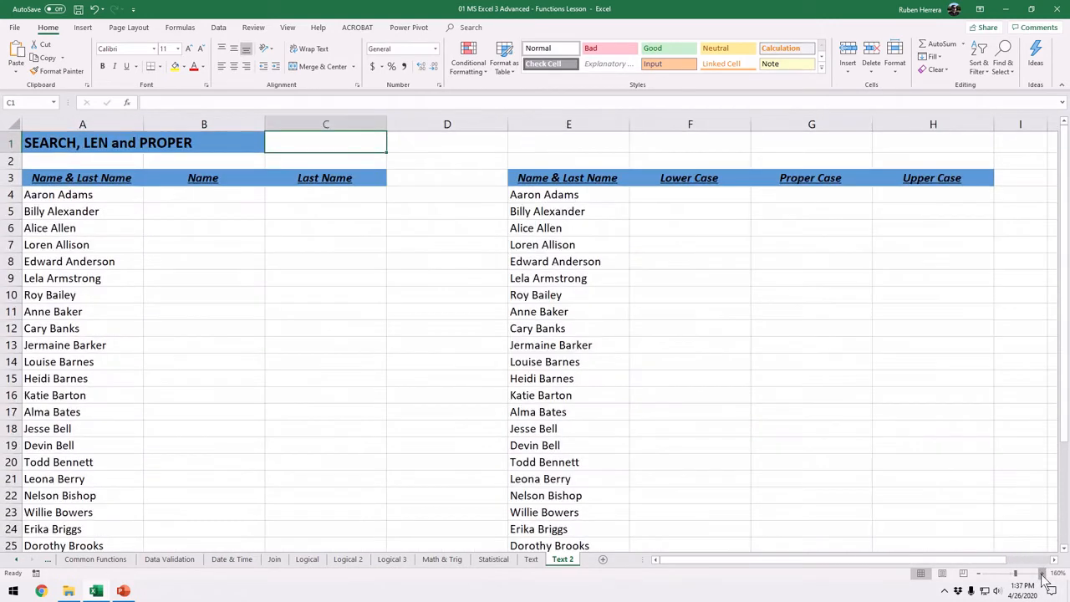
left_click(1041, 574)
left_click_drag(807, 564, 744, 564)
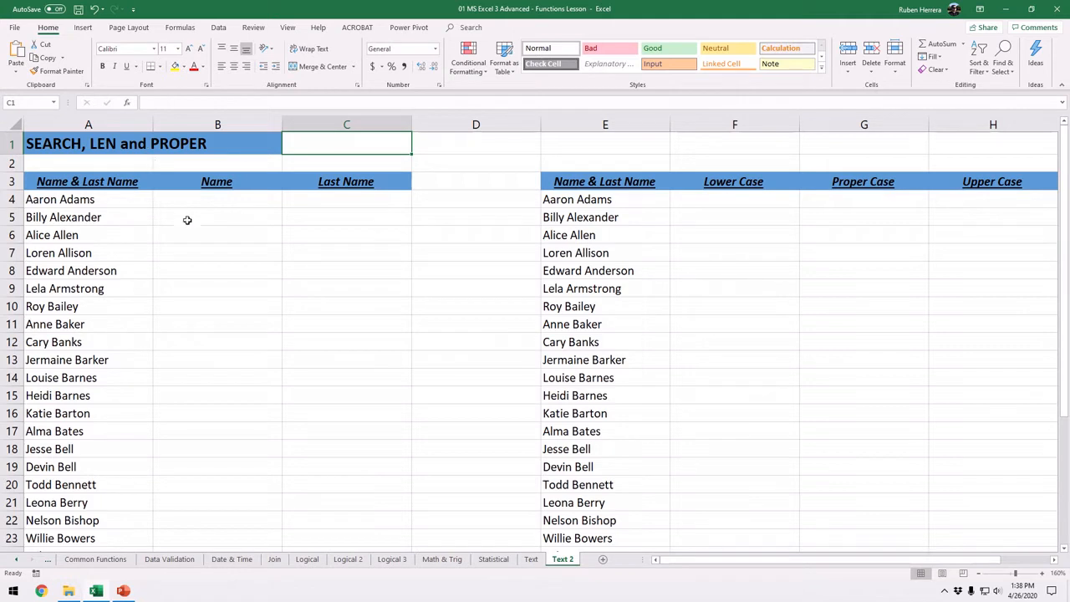
Examine the full names in column A and the empty Name and Last Name columns they should be split into.
left_click(214, 201)
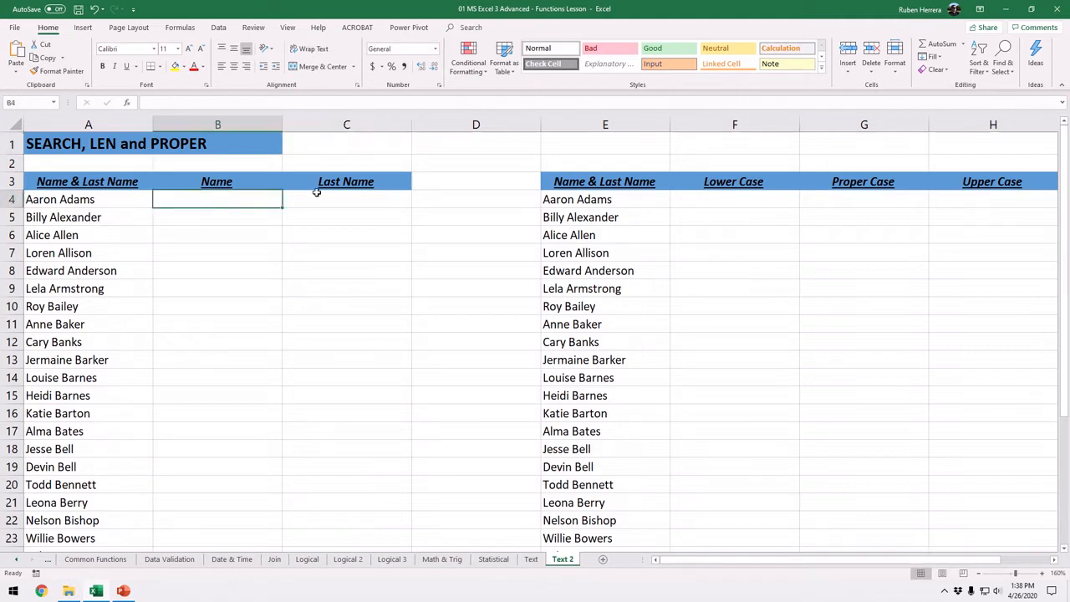
left_click(347, 197)
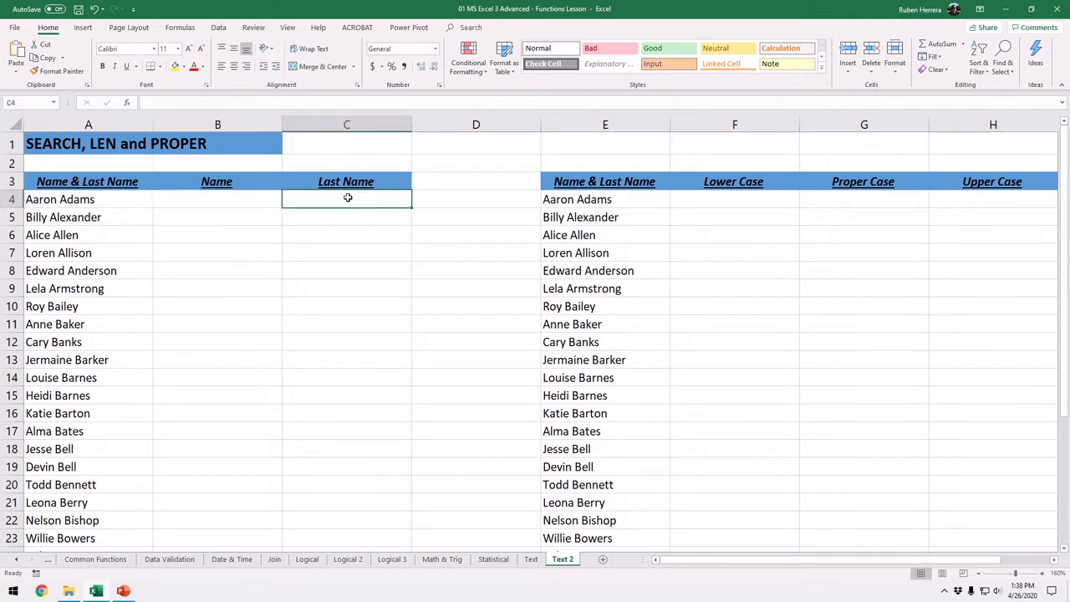
left_click(209, 205)
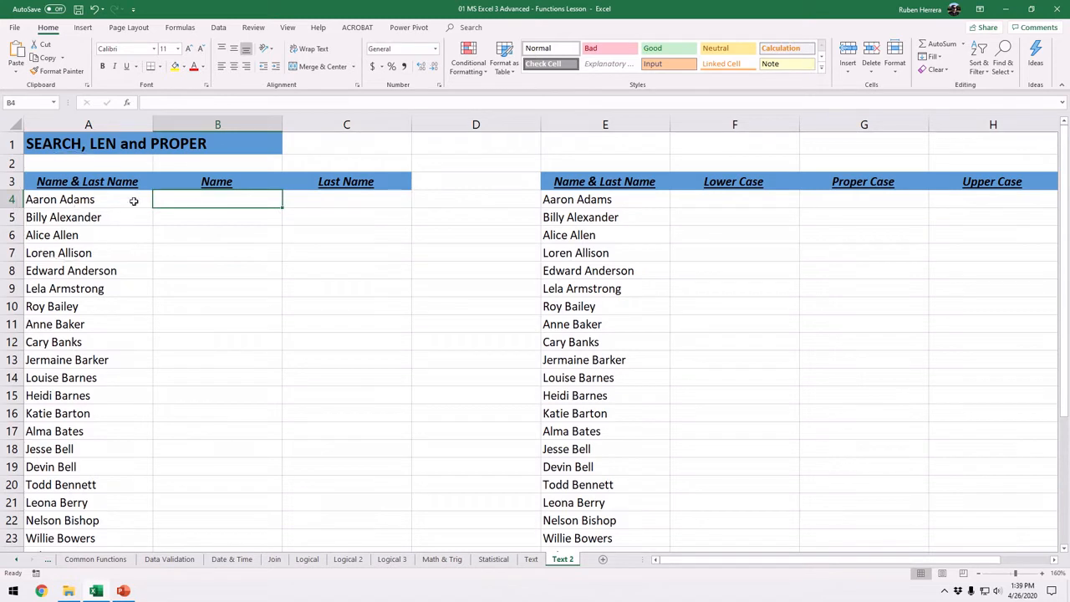
left_click(204, 201)
left_click_drag(76, 202, 65, 413)
left_click_drag(84, 203, 54, 398)
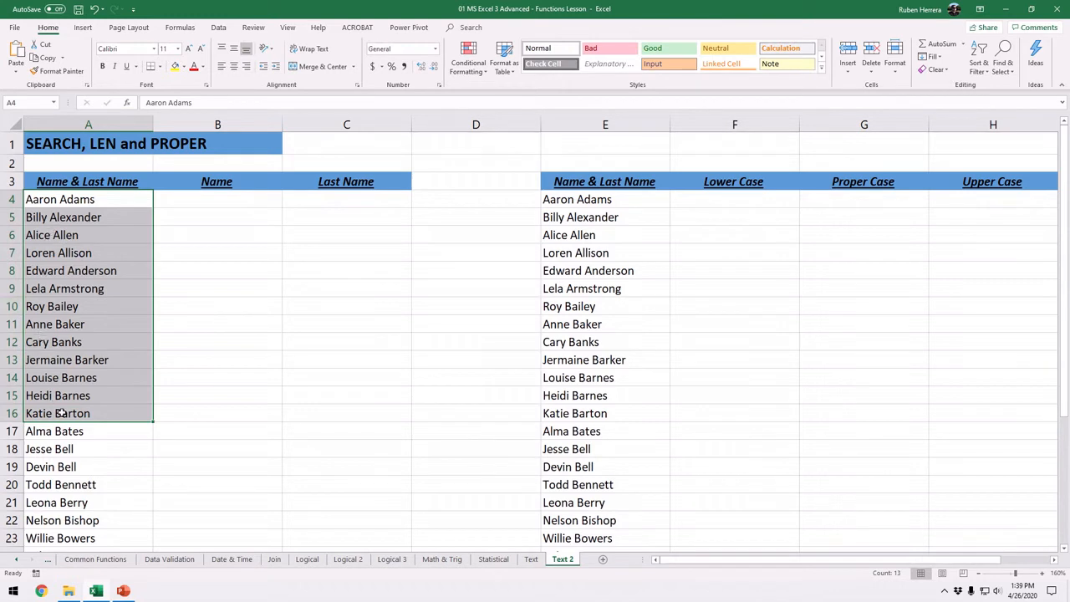
Enter =SEARCH(" ",A4) in B4 to find the position of the space in the full name.
left_click(209, 200)
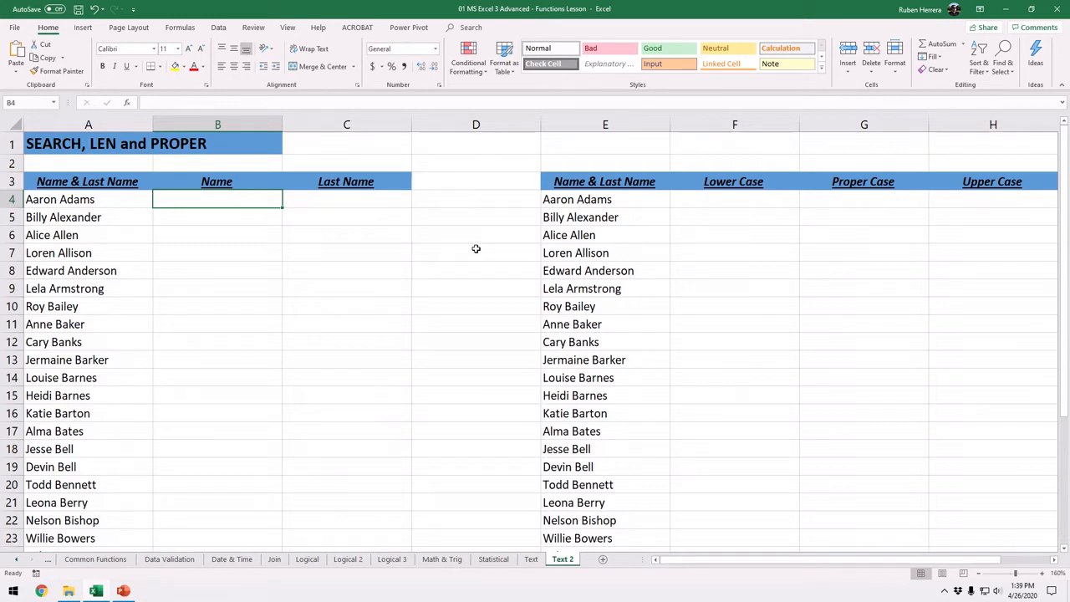
type("=se")
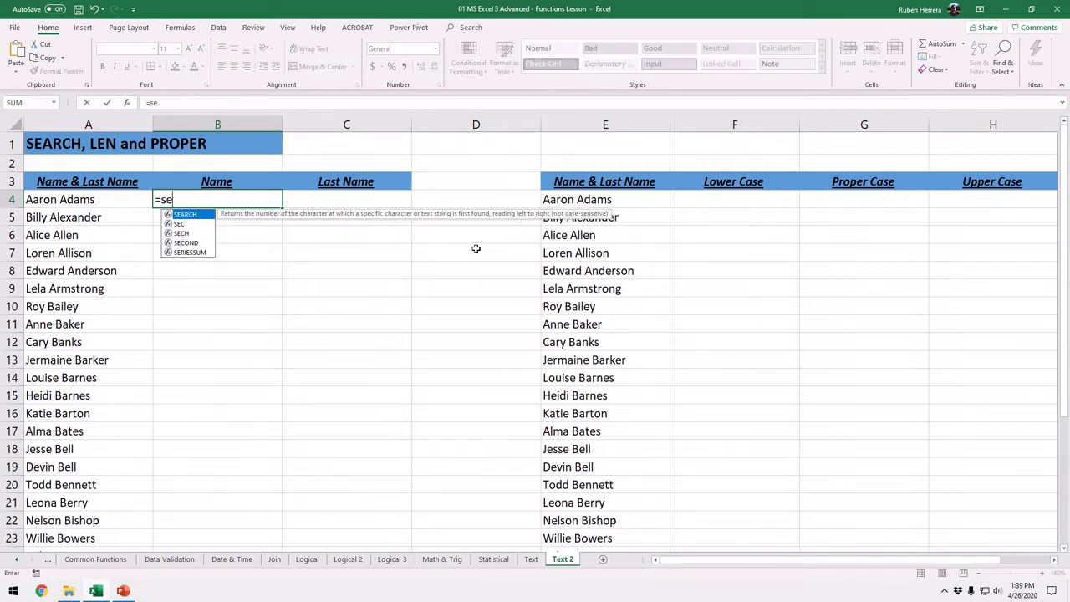
key("Tab")
type("1")
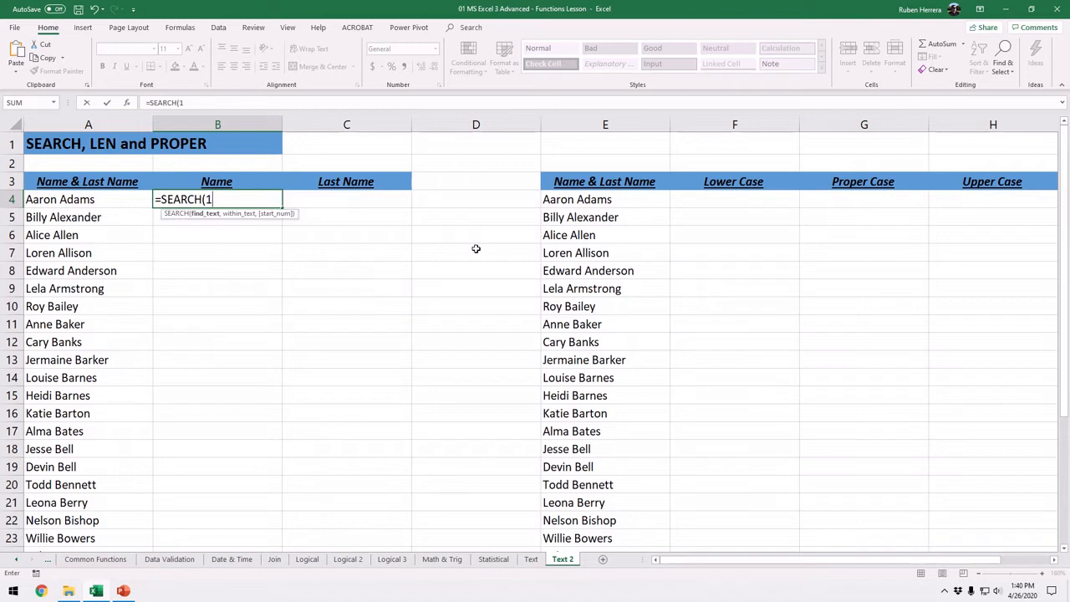
key("BackSpace")
type("\" \"")
type(",")
left_click(211, 200)
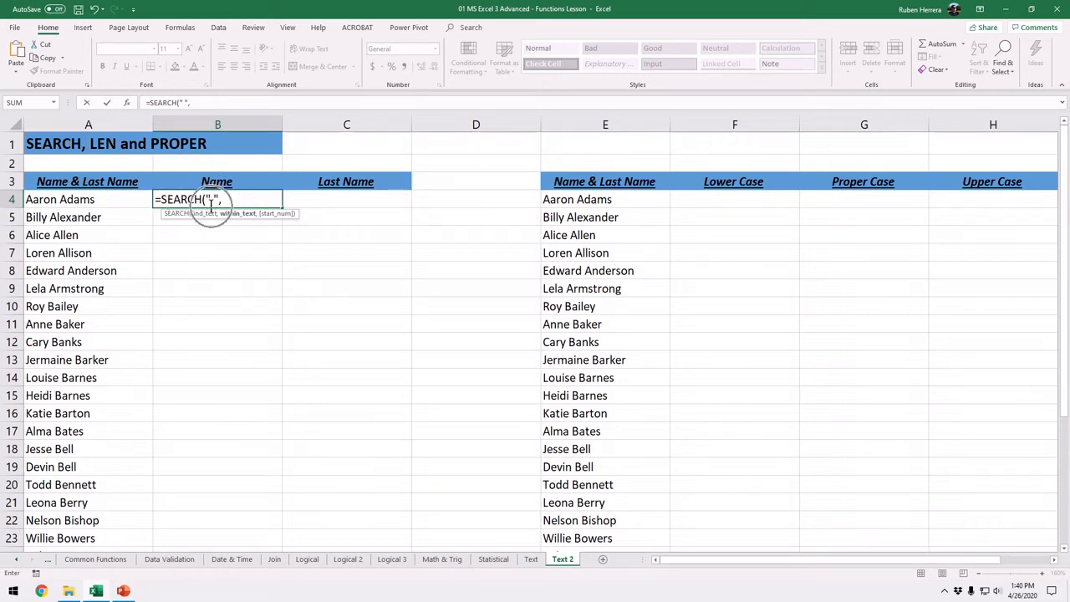
left_click(84, 200)
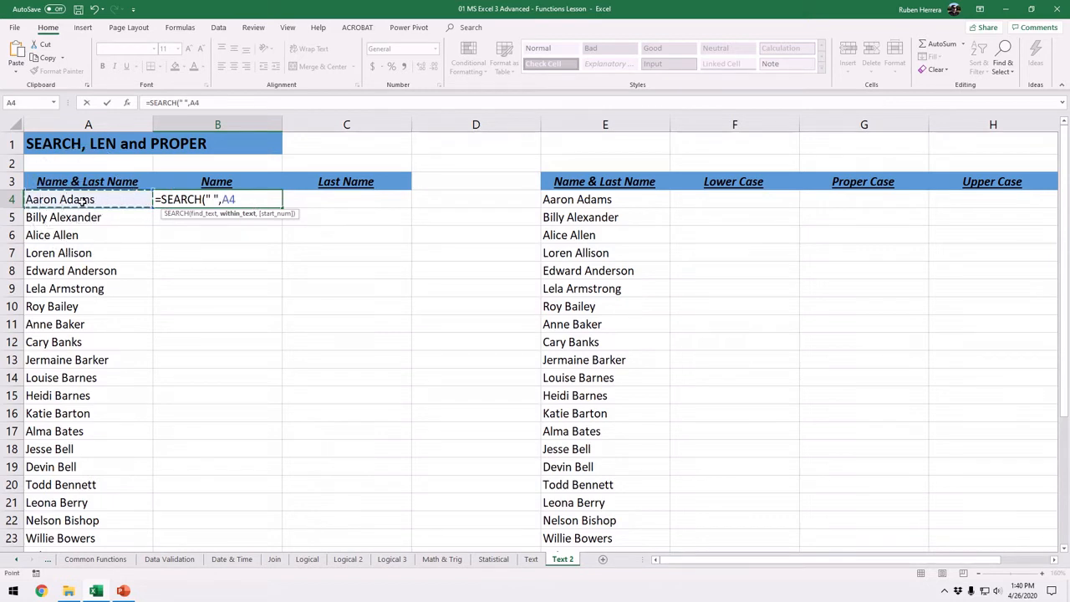
type(")")
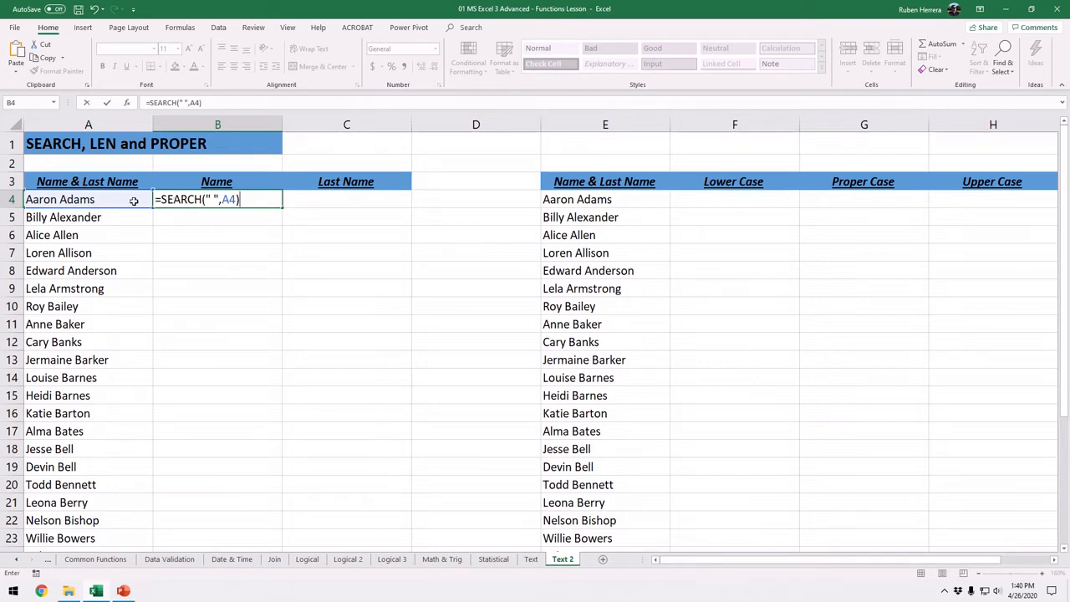
key("Return")
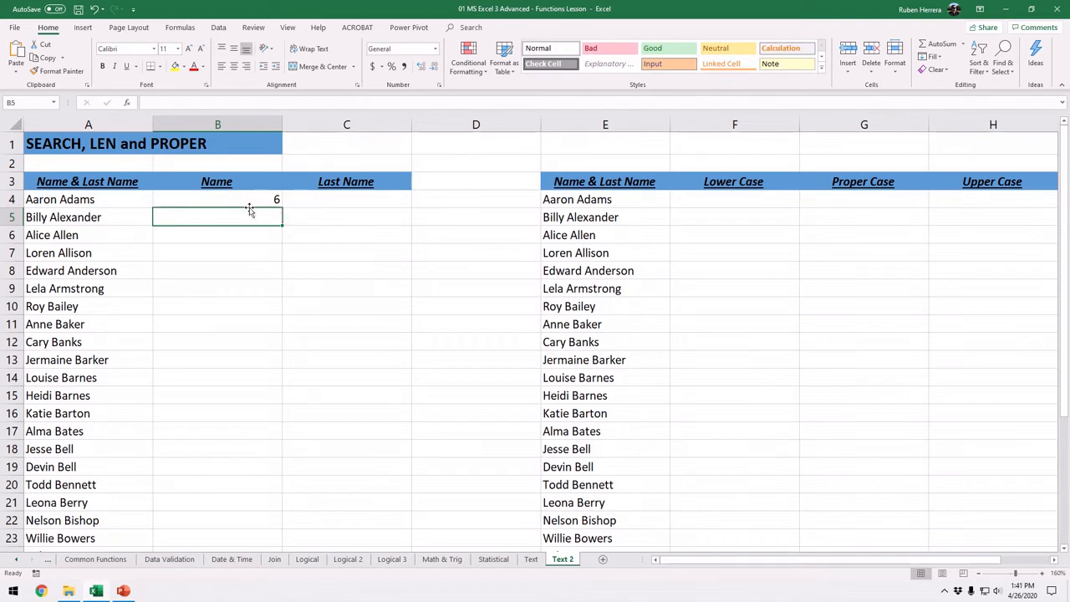
Compare the SEARCH result in B4 with the characters of the full name in A4, counting up to the space.
key("ctrl")
key("ctrl")
key("ctrl")
key("ctrl")
key("ctrl")
key("ctrl")
key("ctrl")
left_click(65, 201)
key("ctrl")
key("ctrl")
key("ctrl")
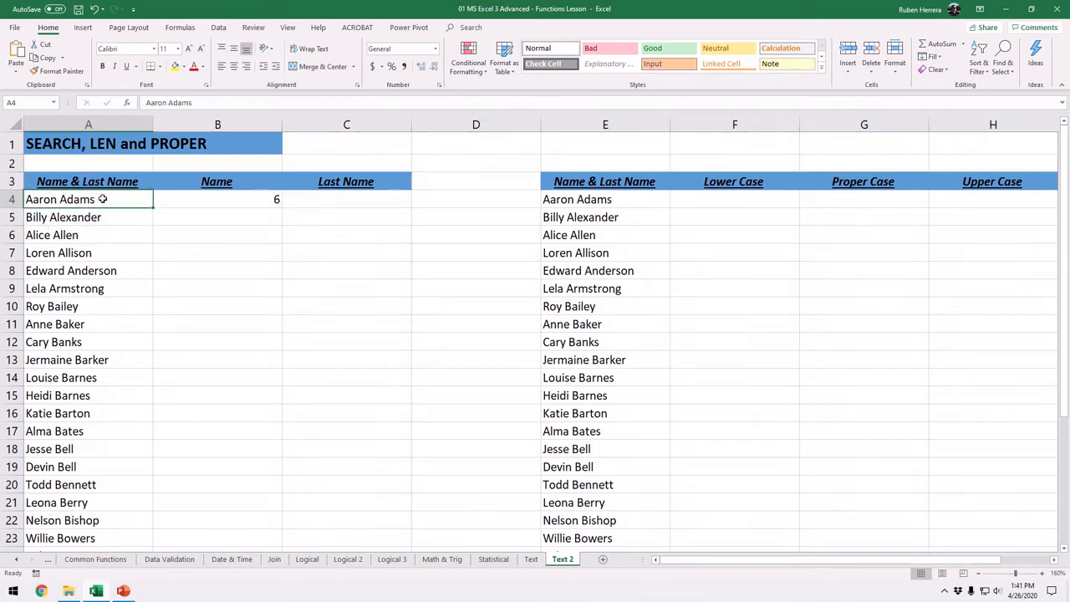
key("ctrl")
key("ctrl")
key("ctrl")
key("ctrl")
key("ctrl")
key("ctrl")
key("ctrl")
key("ctrl")
key("ctrl")
Wrap the existing SEARCH formula in B4 with a LEFT function and move its argument hint further below the cell.
double_click(195, 197)
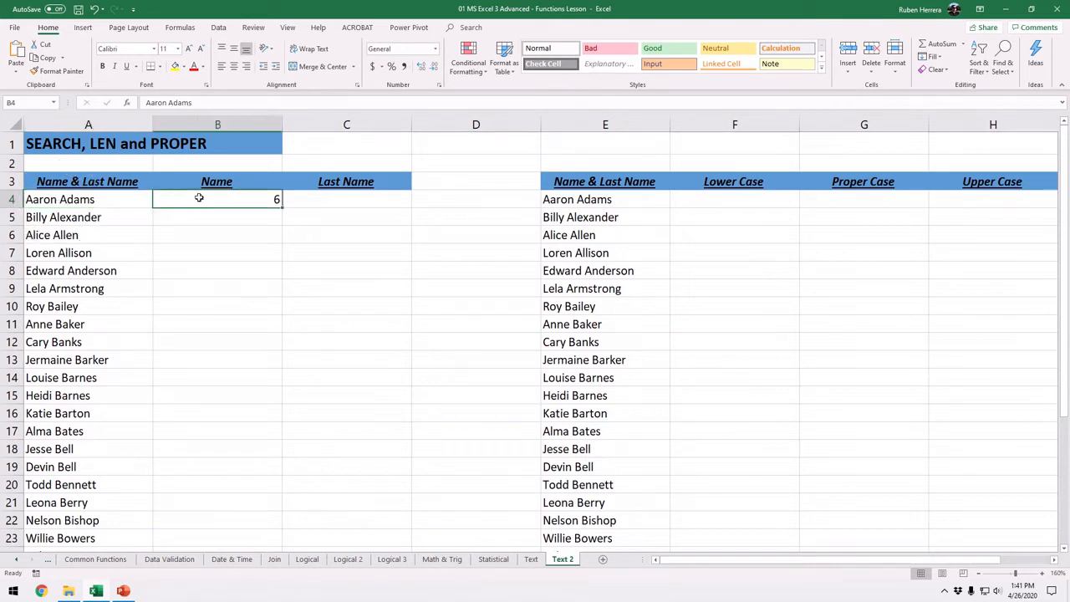
left_click(161, 200)
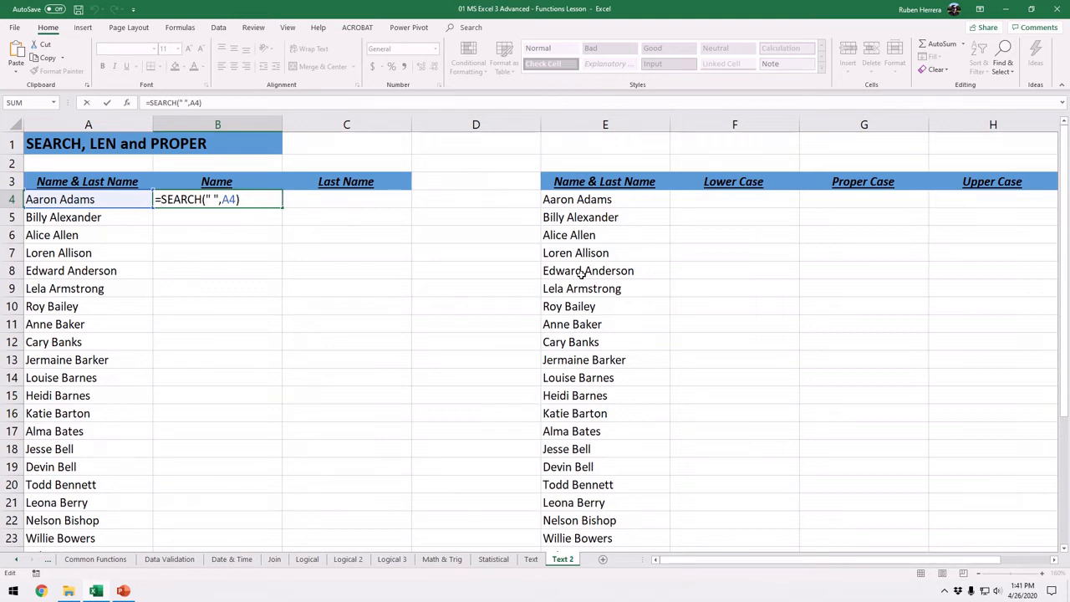
type("left")
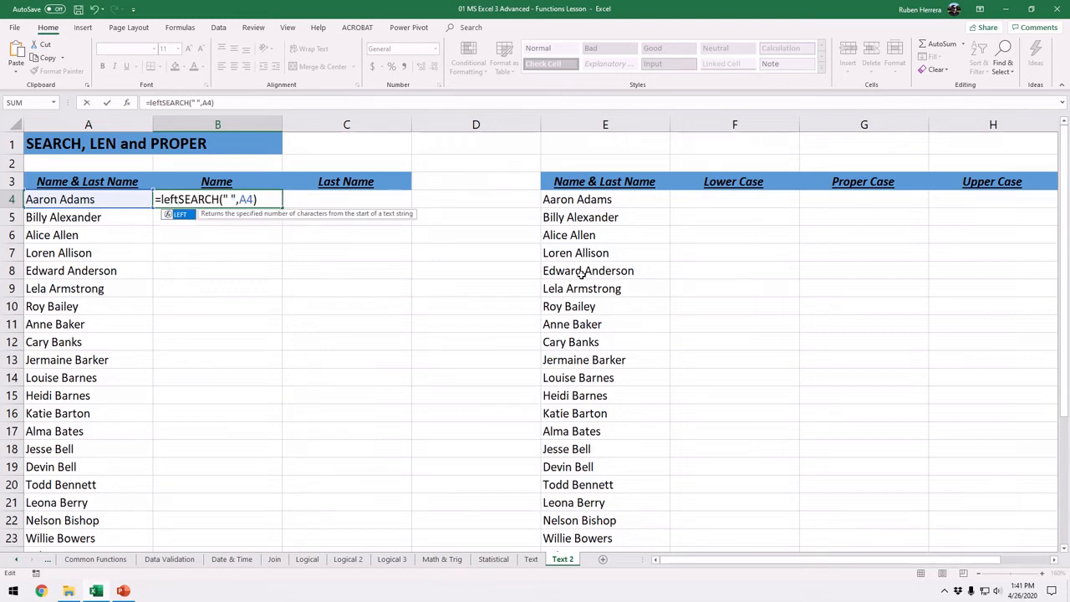
key("Tab")
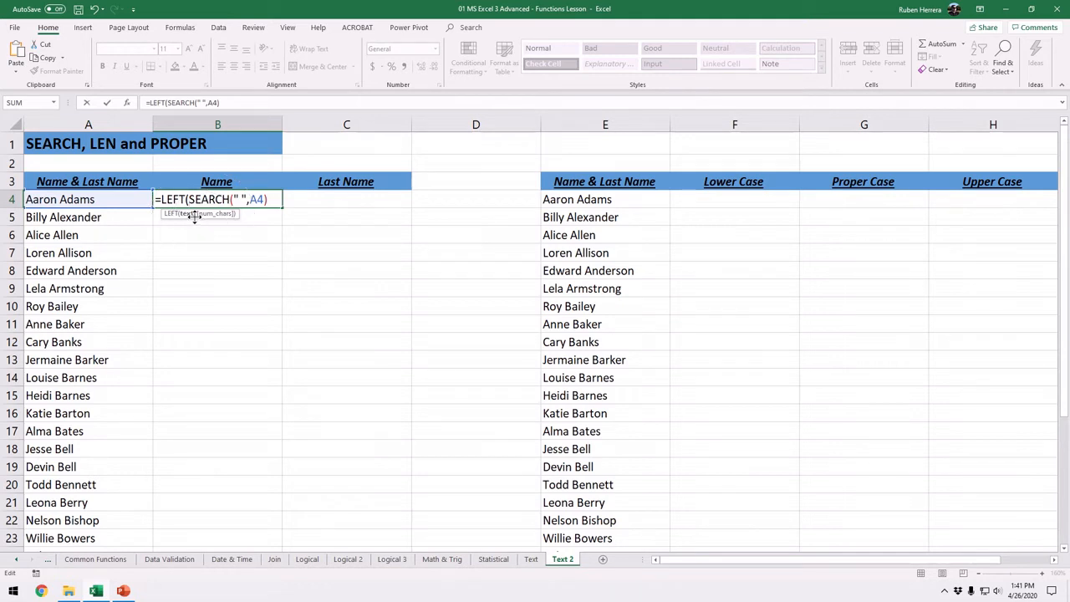
left_click_drag(194, 215, 212, 260)
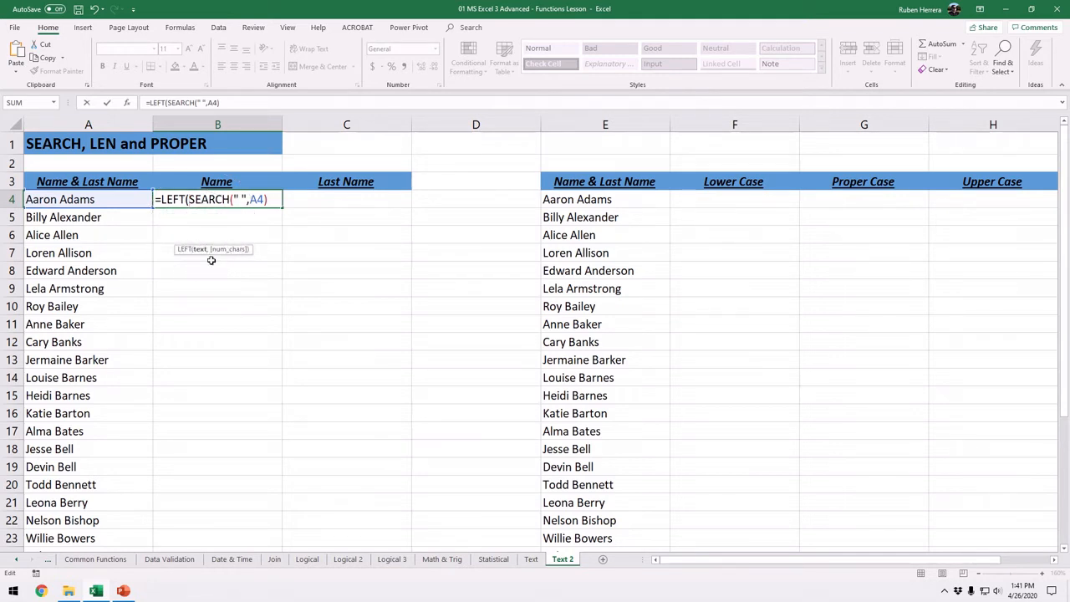
Examine which text and number of characters the LEFT function in B4 needs.
key("ctrl")
key("ctrl")
key("ctrl")
key("ctrl")
key("ctrl")
key("ctrl")
key("ctrl")
key("ctrl")
key("ctrl")
key("ctrl")
key("ctrl")
key("ctrl")
key("ctrl")
key("ctrl")
key("ctrl")
key("ctrl")
Set A4 as LEFT's text and the SEARCH result as its character count, completing =LEFT(A4,SEARCH(" ",A4)) in B4.
left_click(107, 202)
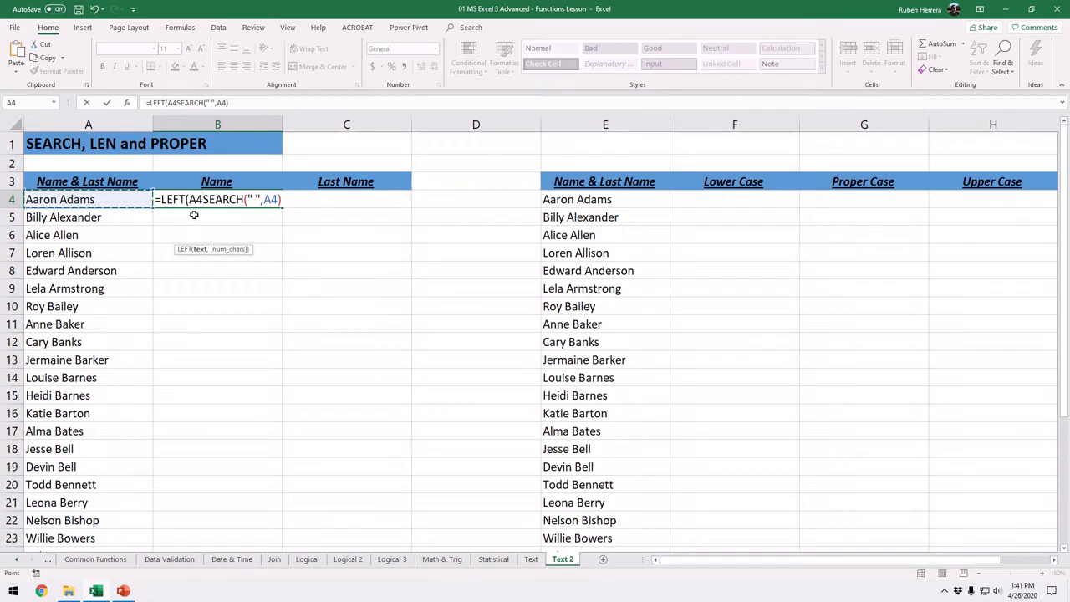
key("ctrl")
key("ctrl")
type(",")
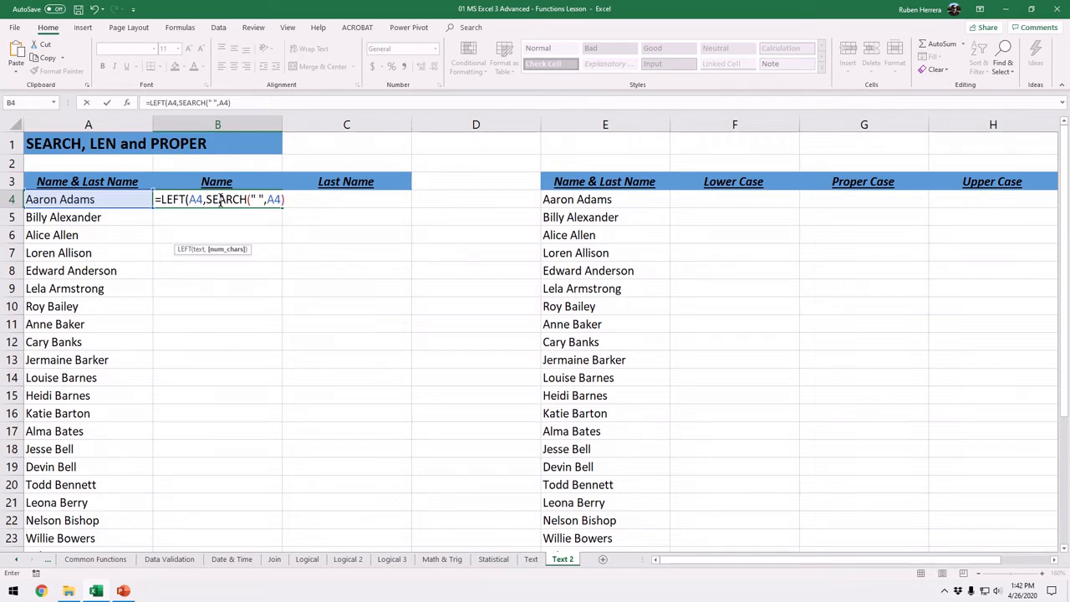
left_click(290, 201)
type(")")
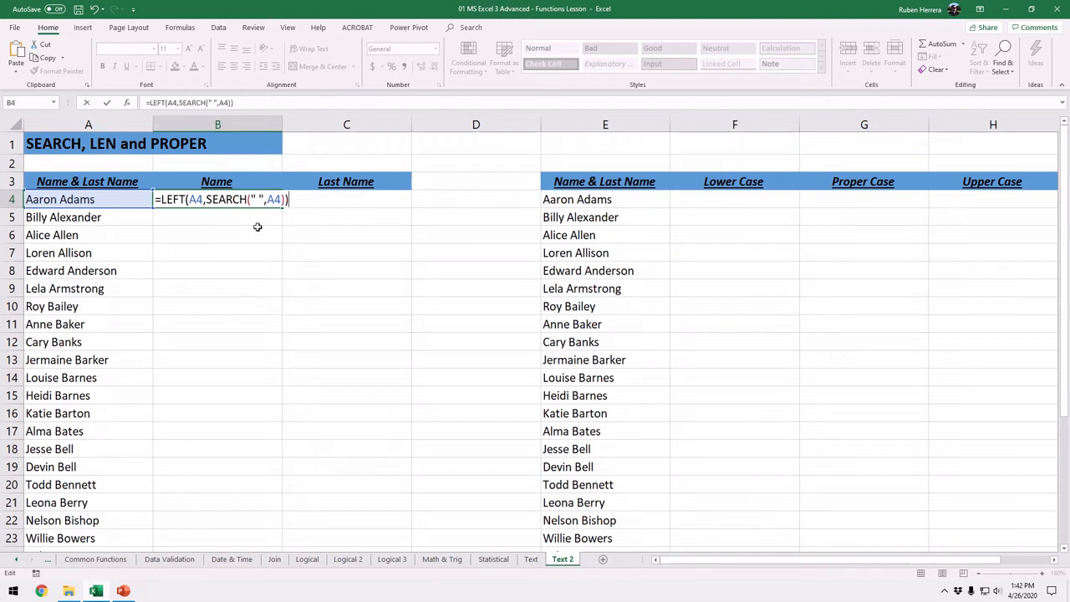
key("Return")
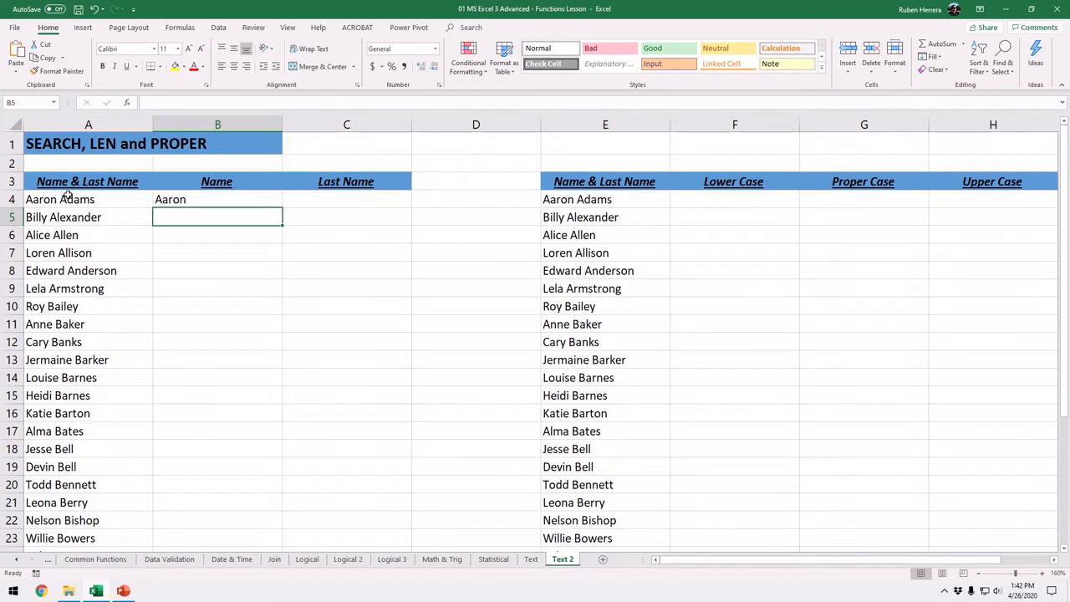
Change the B4 formula to =LEFT(A4,SEARCH(" ",A4)-1) to drop the trailing space and fill it down the Name column.
left_click(206, 200)
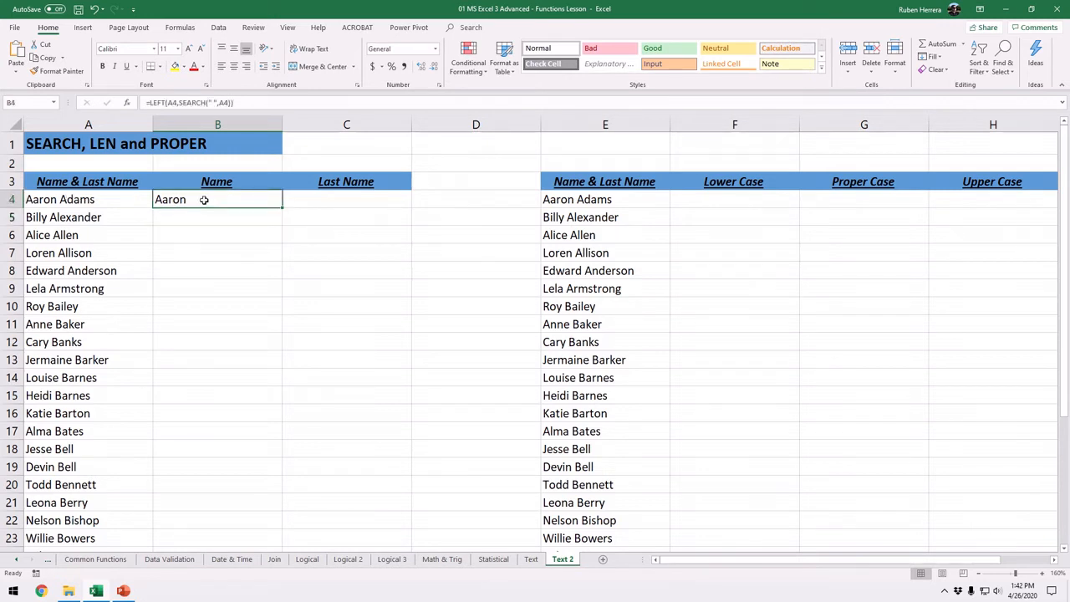
double_click(208, 200)
left_click(299, 201)
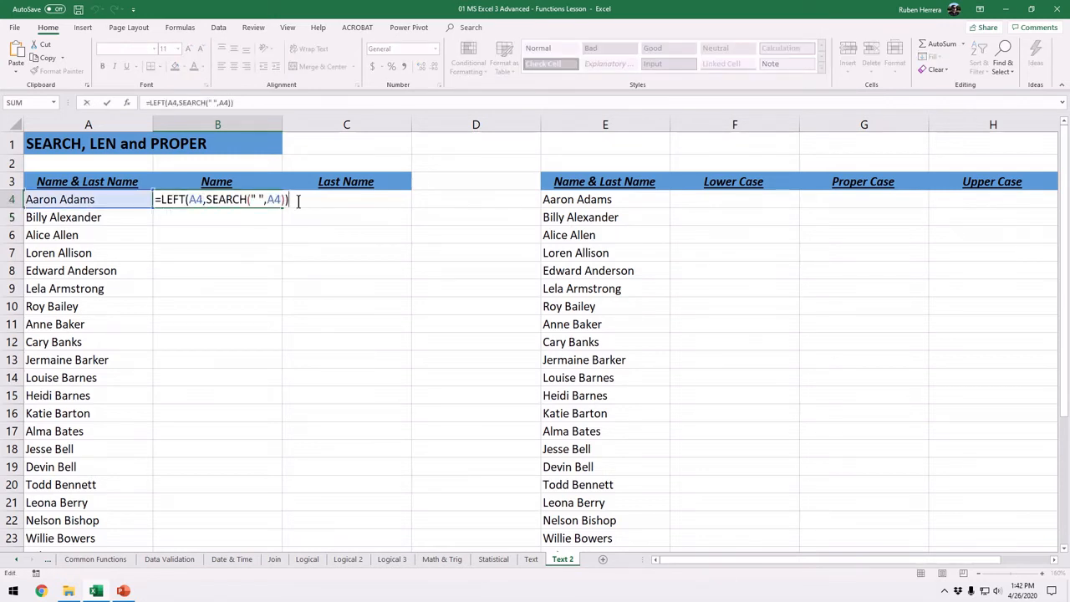
left_click(243, 227)
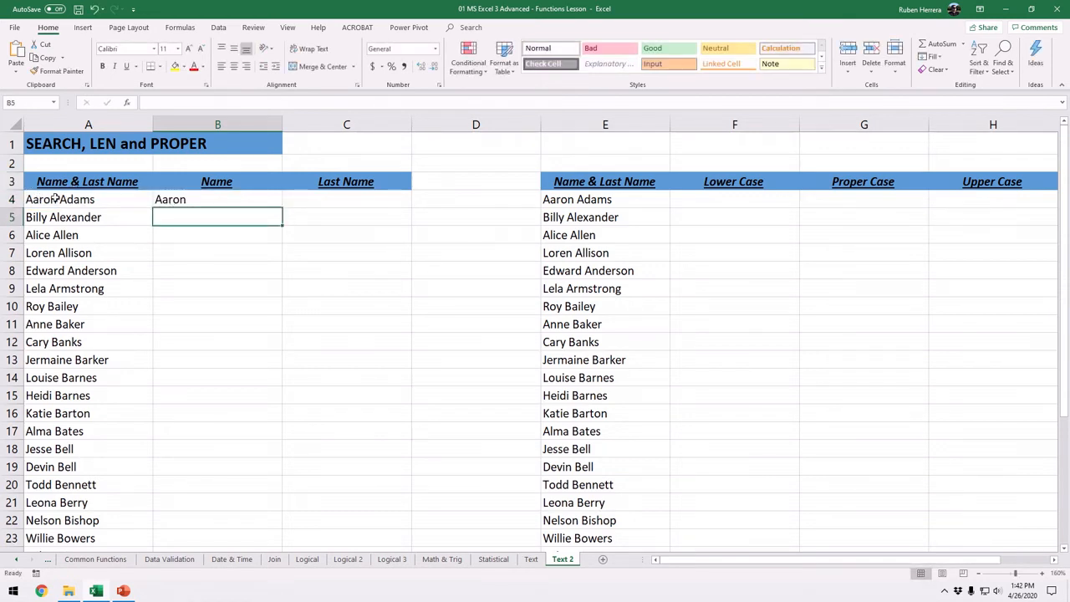
left_click(188, 198)
double_click(189, 199)
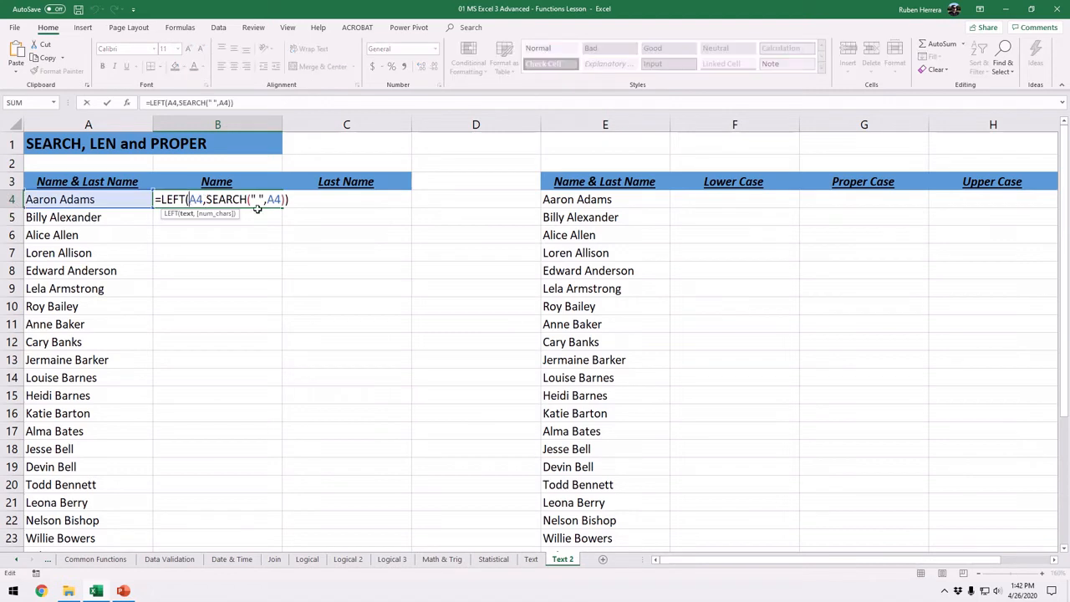
left_click(284, 199)
type("-1")
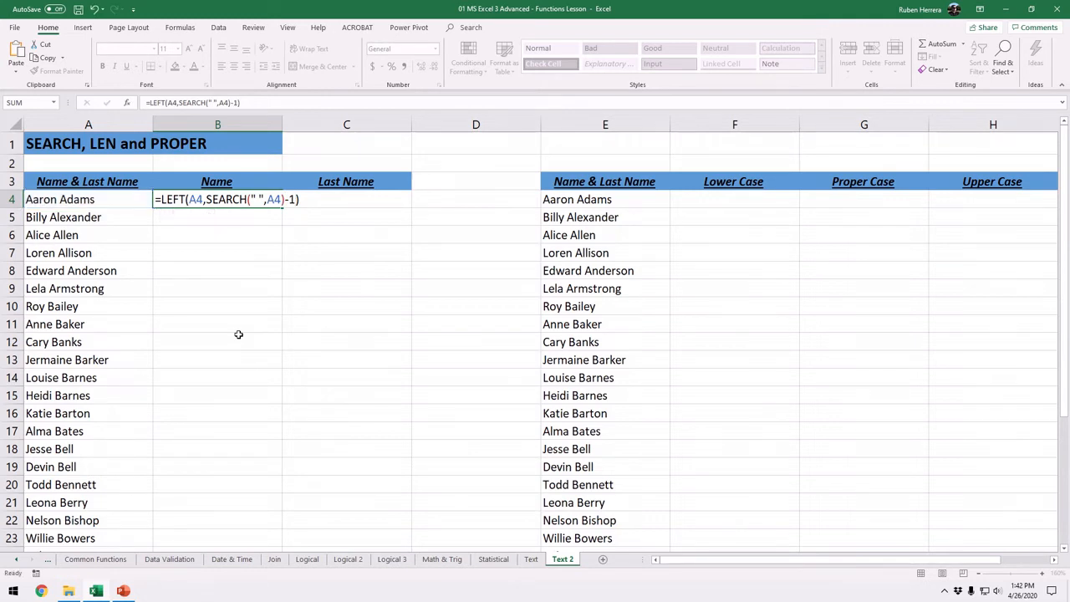
key("Return")
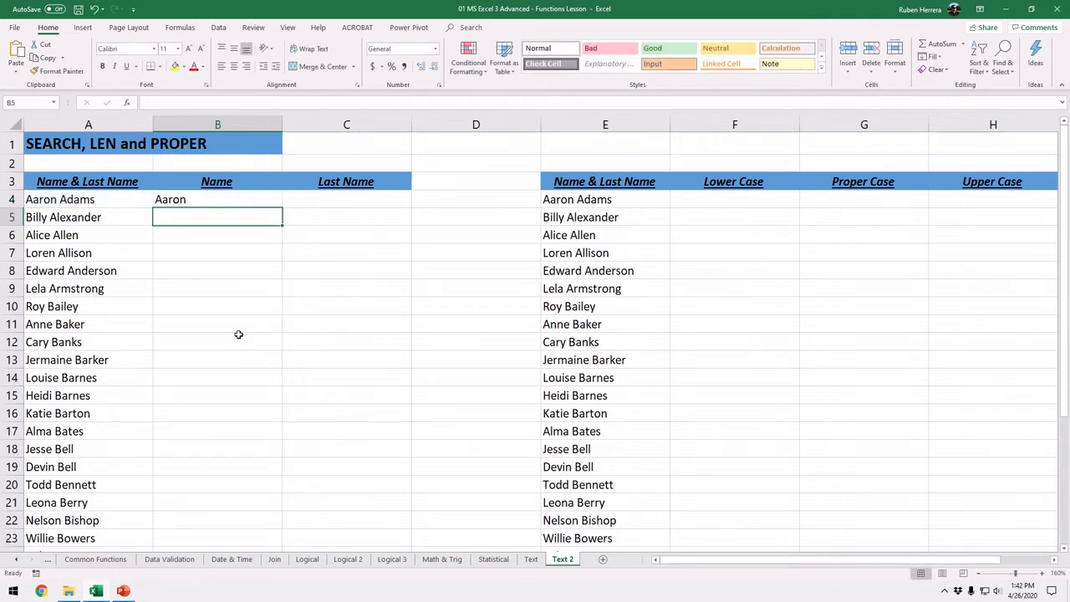
left_click(246, 197)
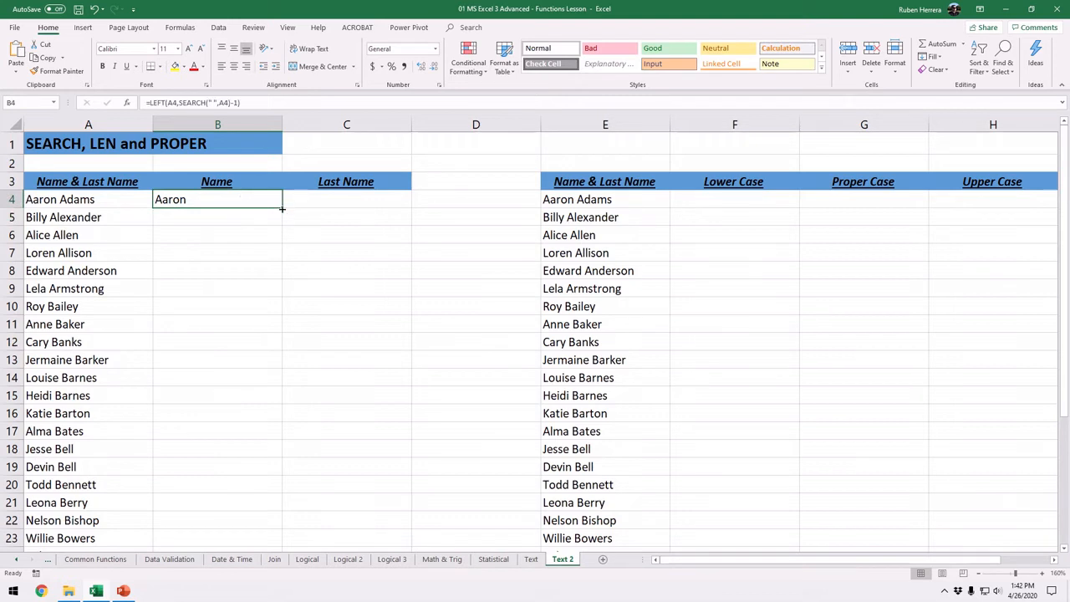
double_click(281, 208)
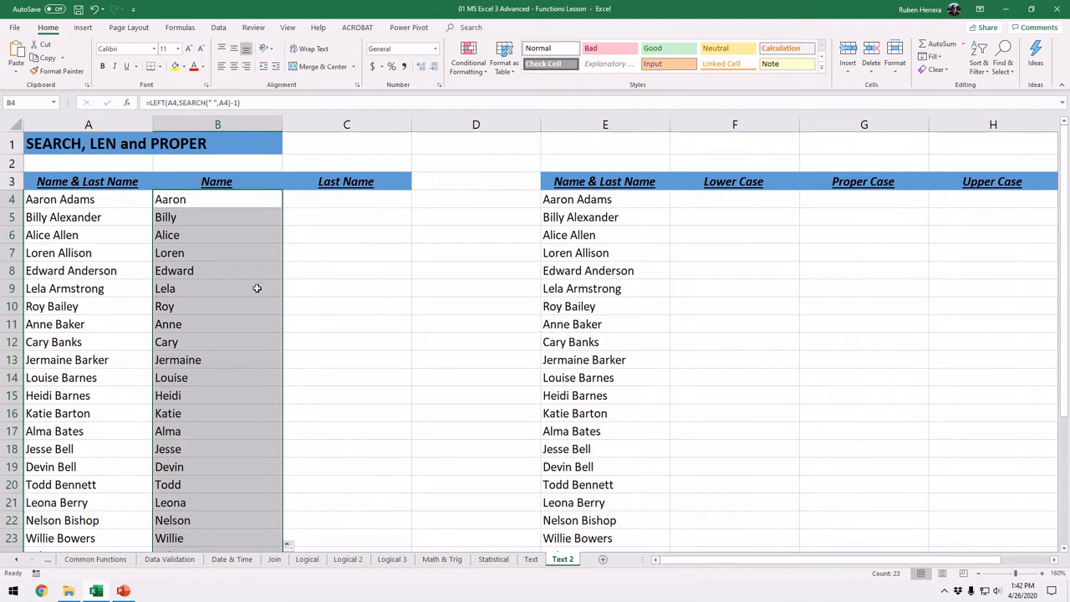
Enter =LEN(A4) in C4 to count all characters of the full name.
left_click(343, 198)
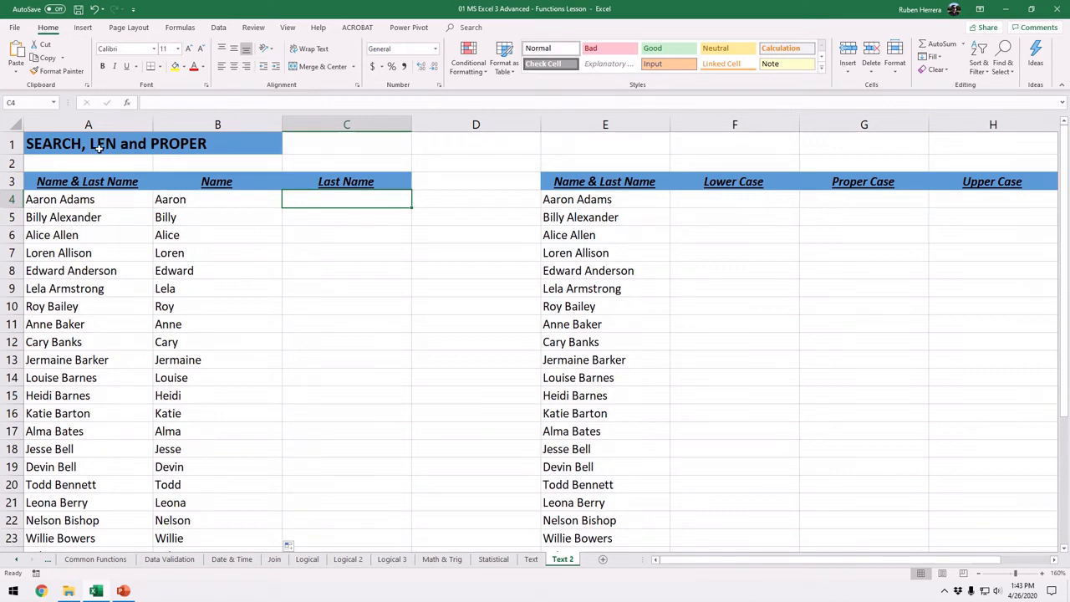
key("ctrl")
key("ctrl")
type("=")
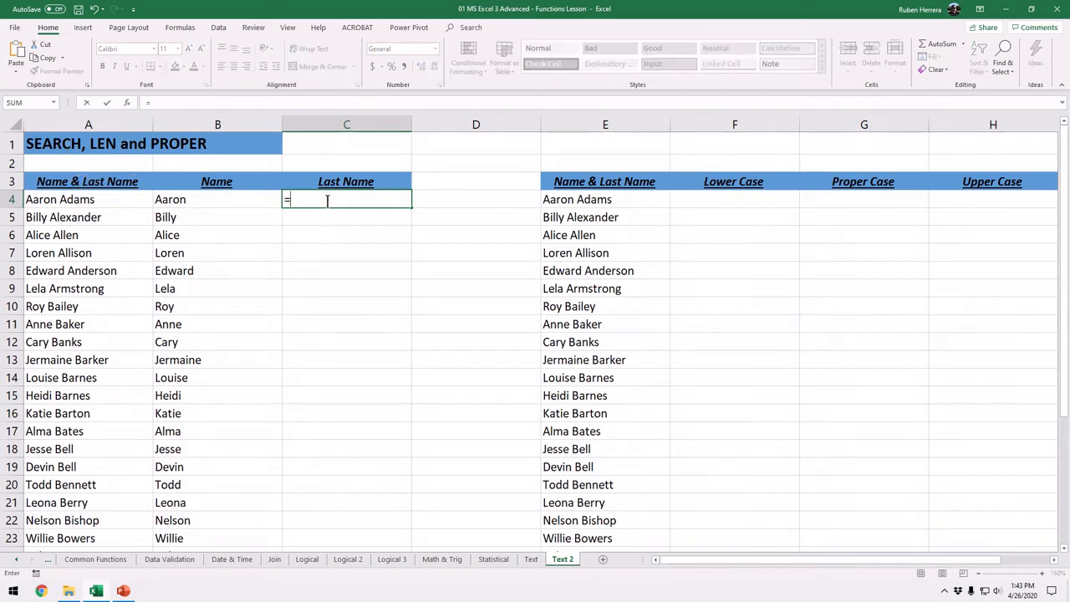
type("len")
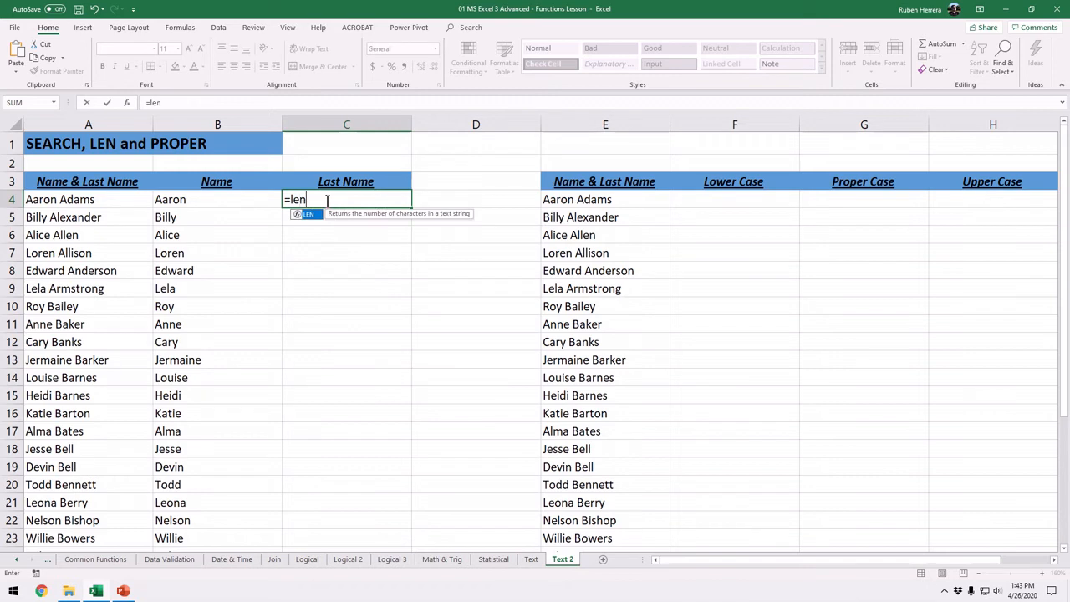
key("Tab")
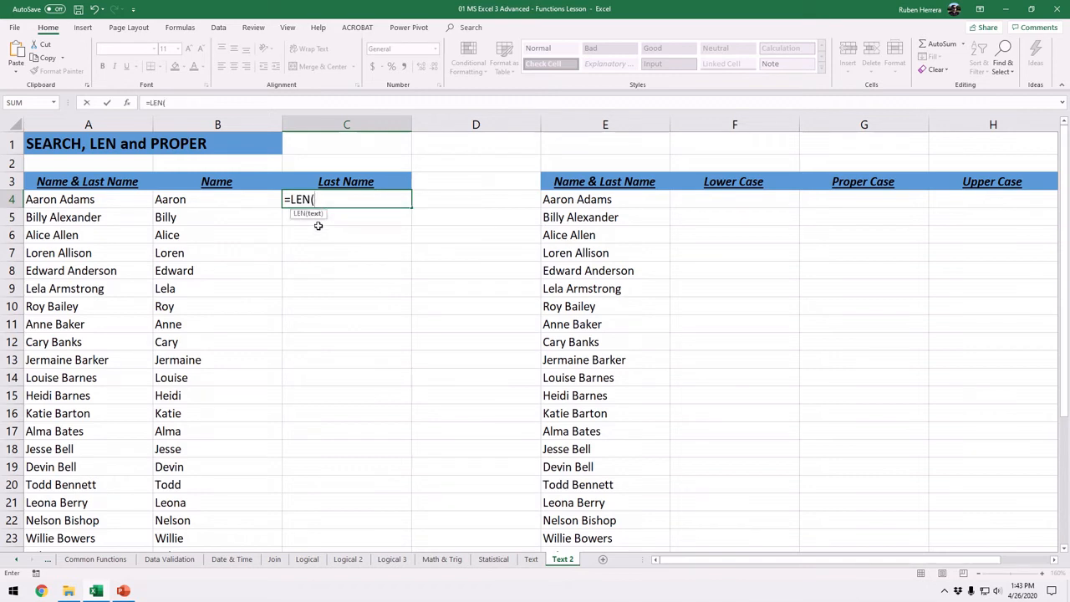
left_click(95, 199)
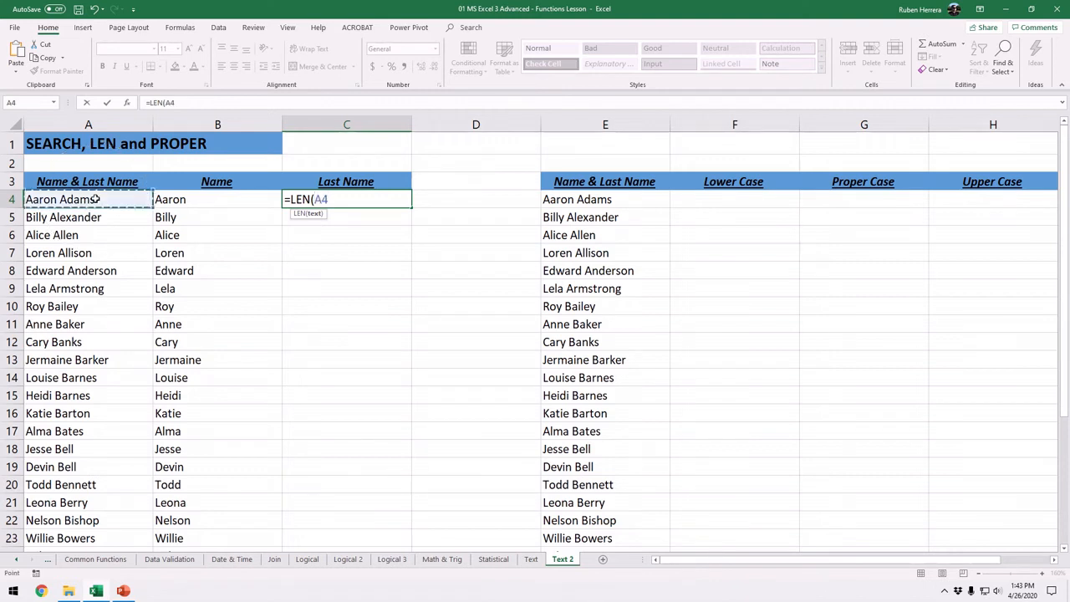
type(")")
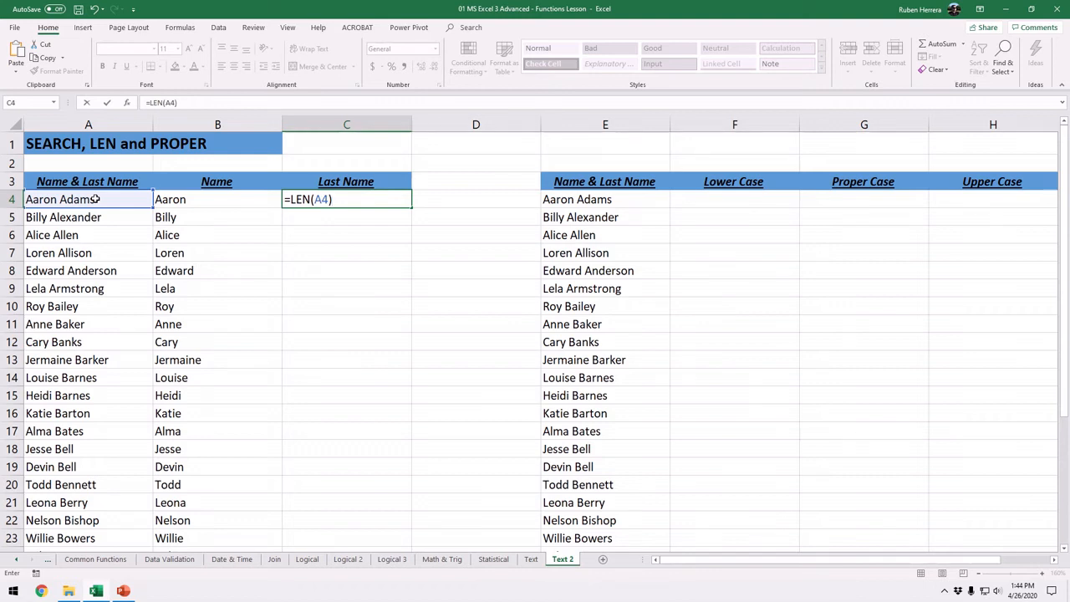
key("Return")
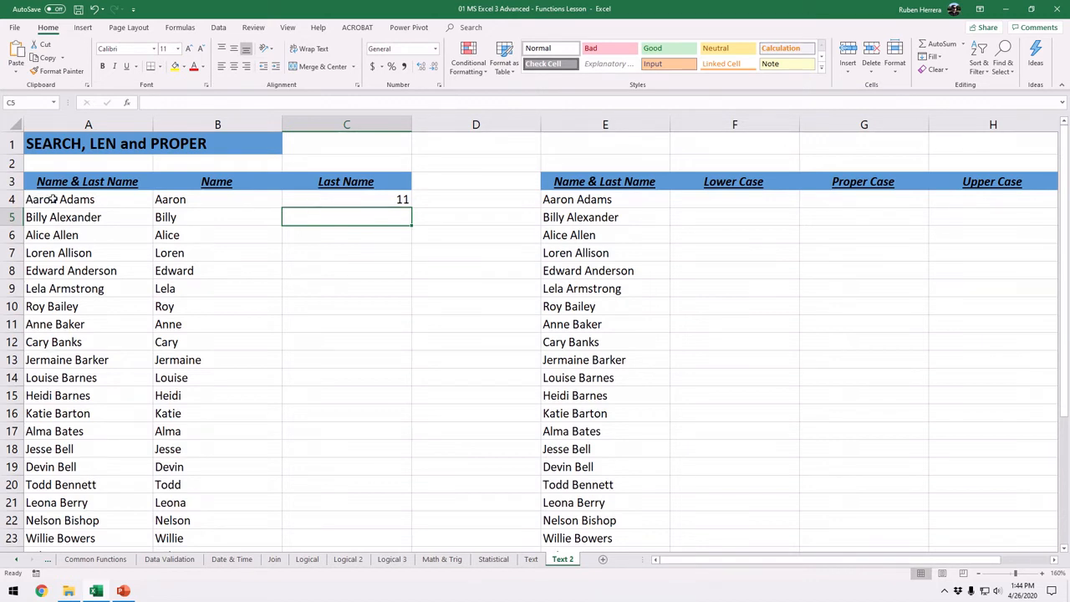
Extend the C4 formula to =LEN(A4)-SEARCH(" ",A4) to subtract the characters up to the space.
left_click(120, 203)
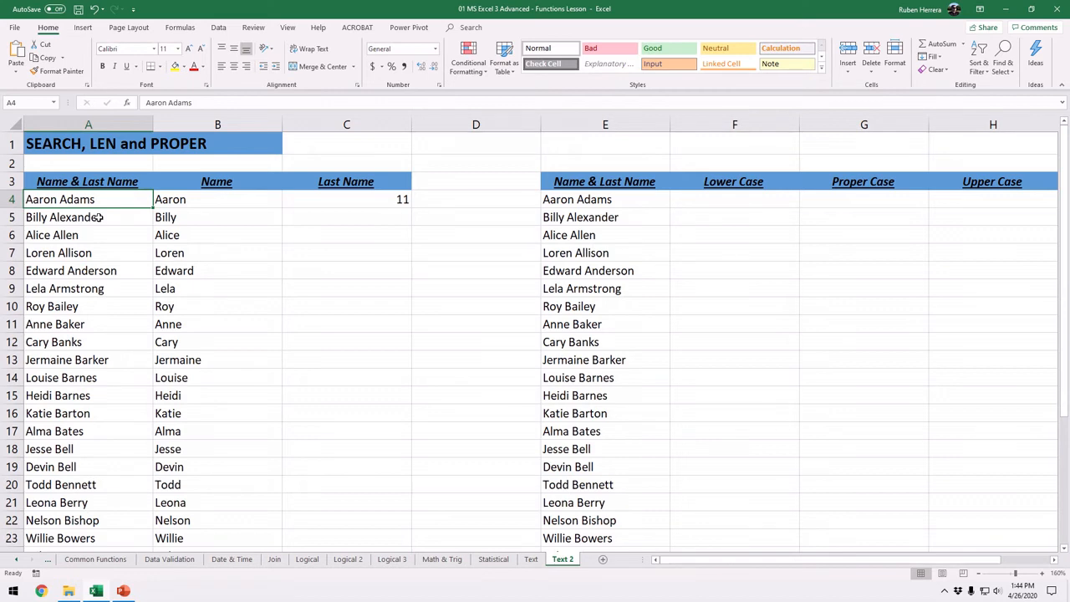
double_click(339, 199)
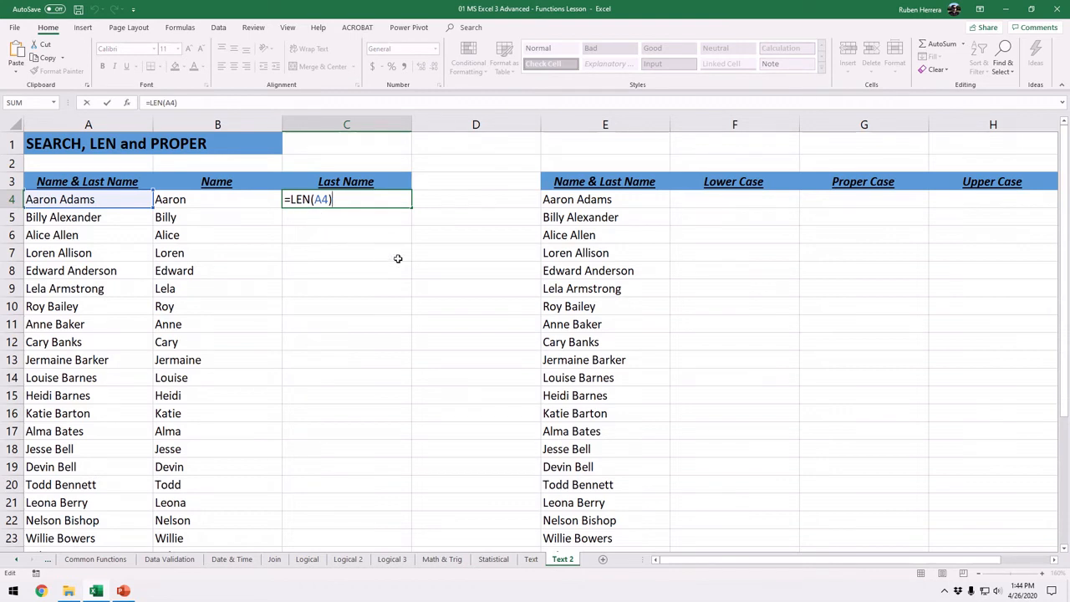
type("-ser")
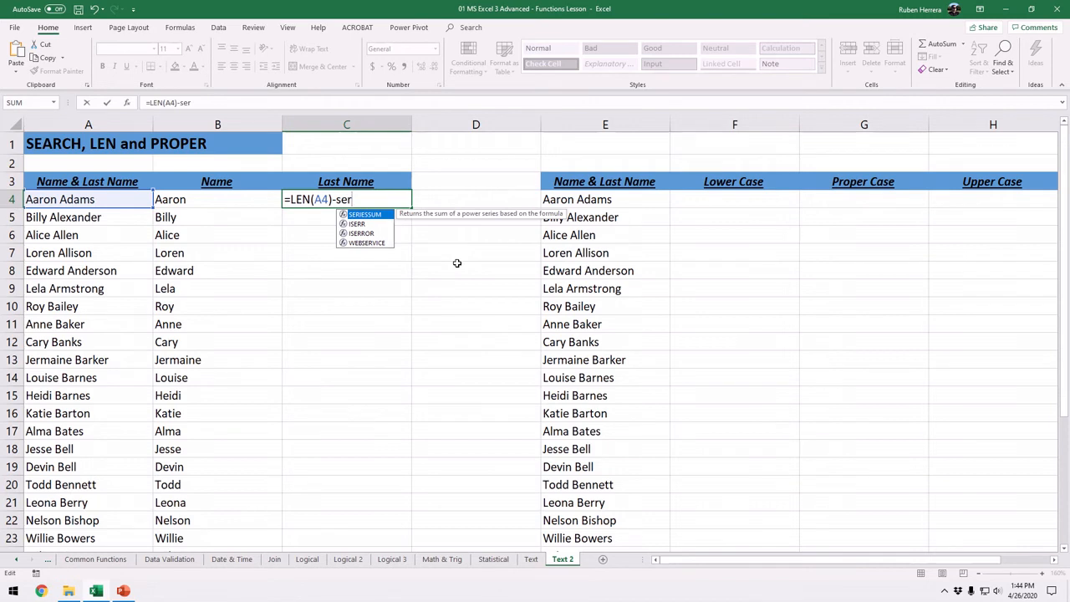
key("BackSpace")
key("Tab")
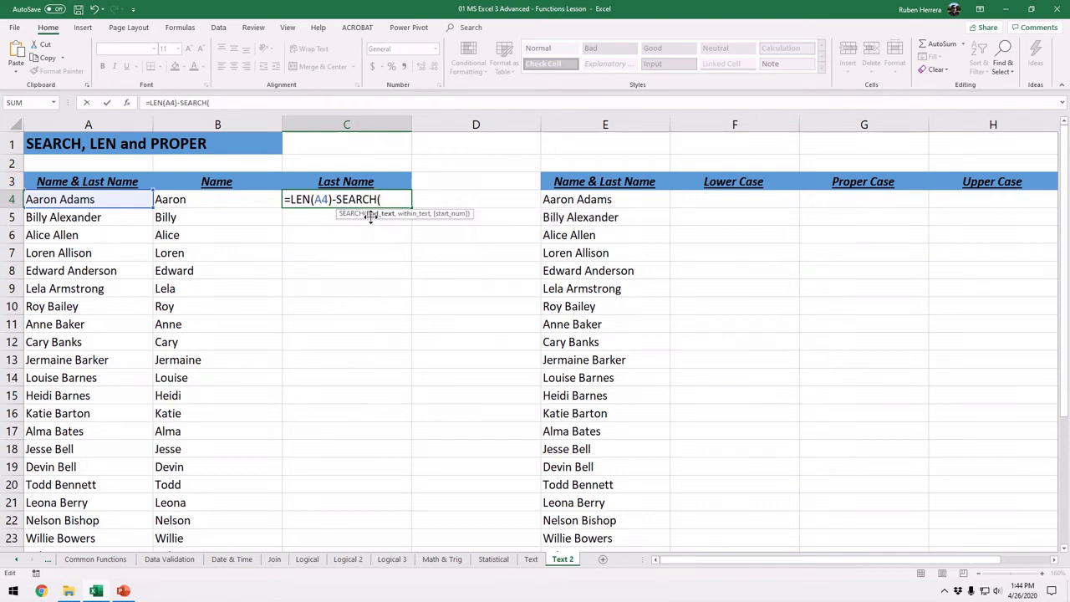
type("\" \",")
left_click(58, 199)
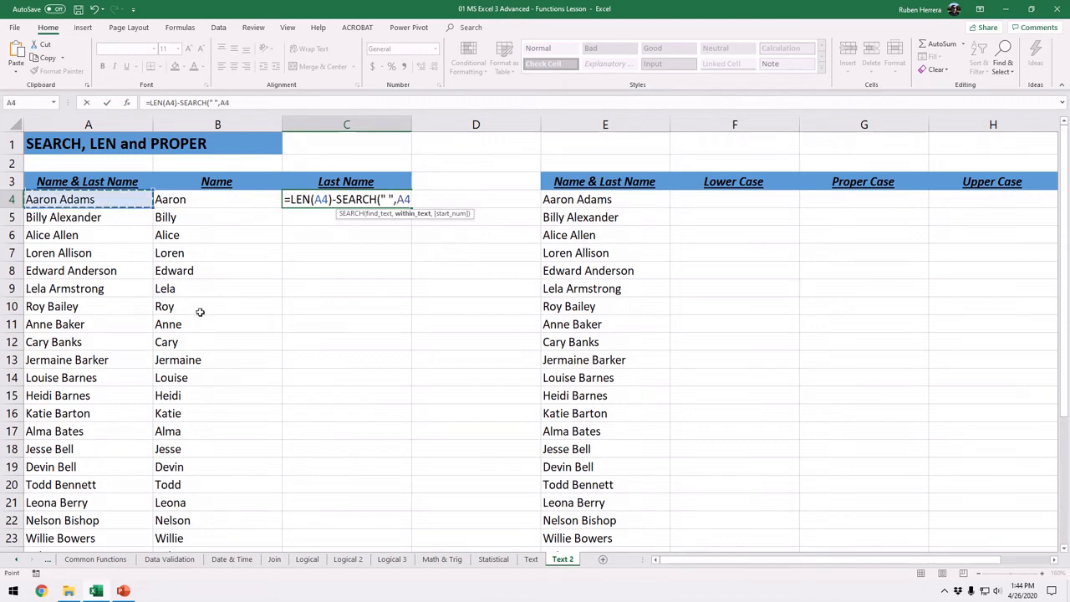
type(")")
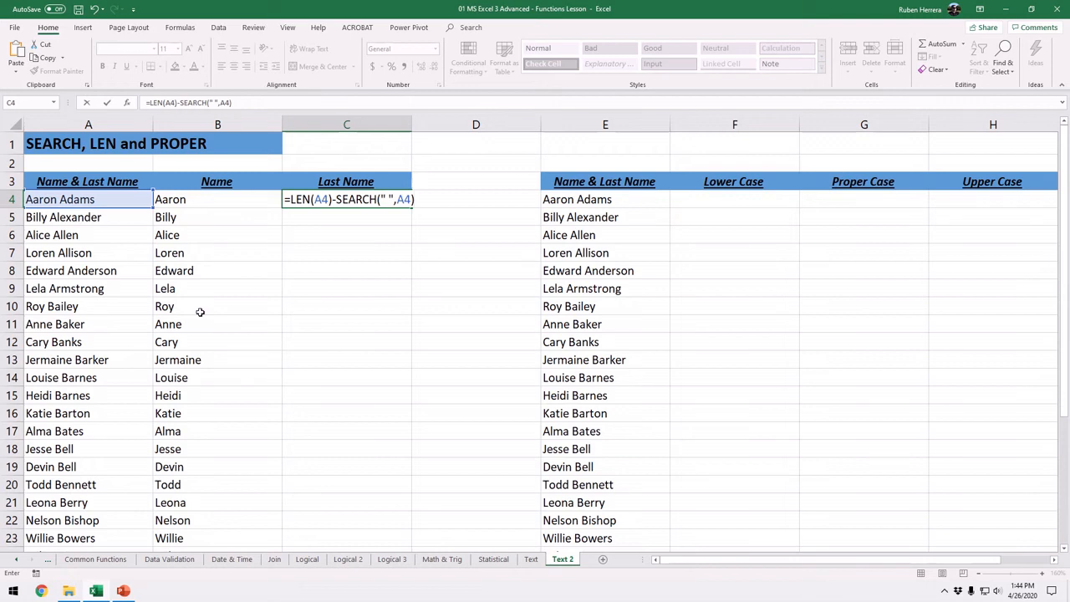
Compare the LEN and SEARCH parts of the C4 formula with the characters of the full name in A4.
left_click(311, 211)
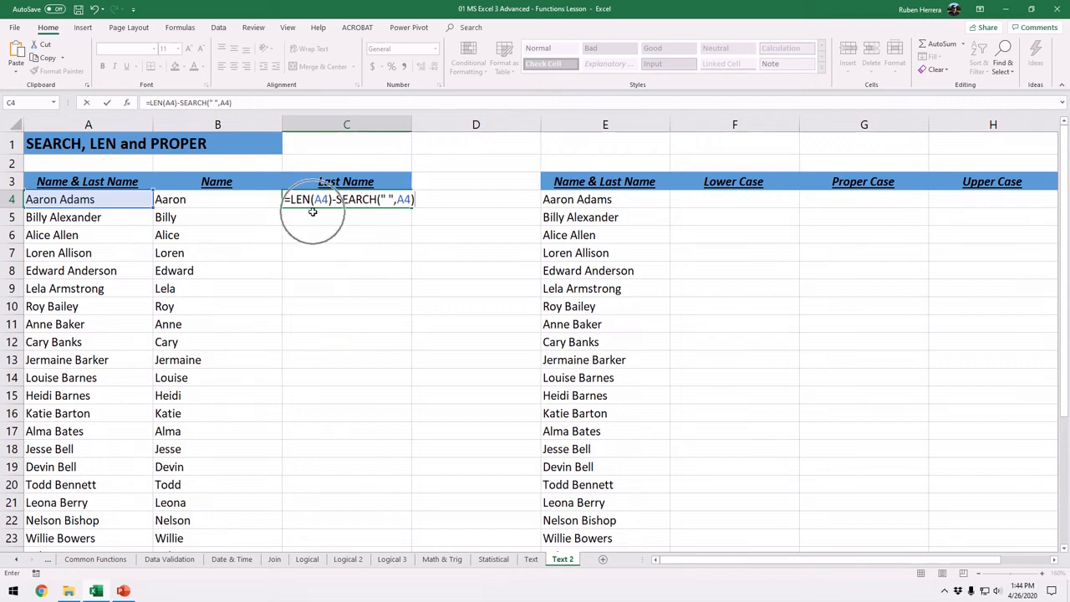
key("ctrl")
key("ctrl")
key("ctrl")
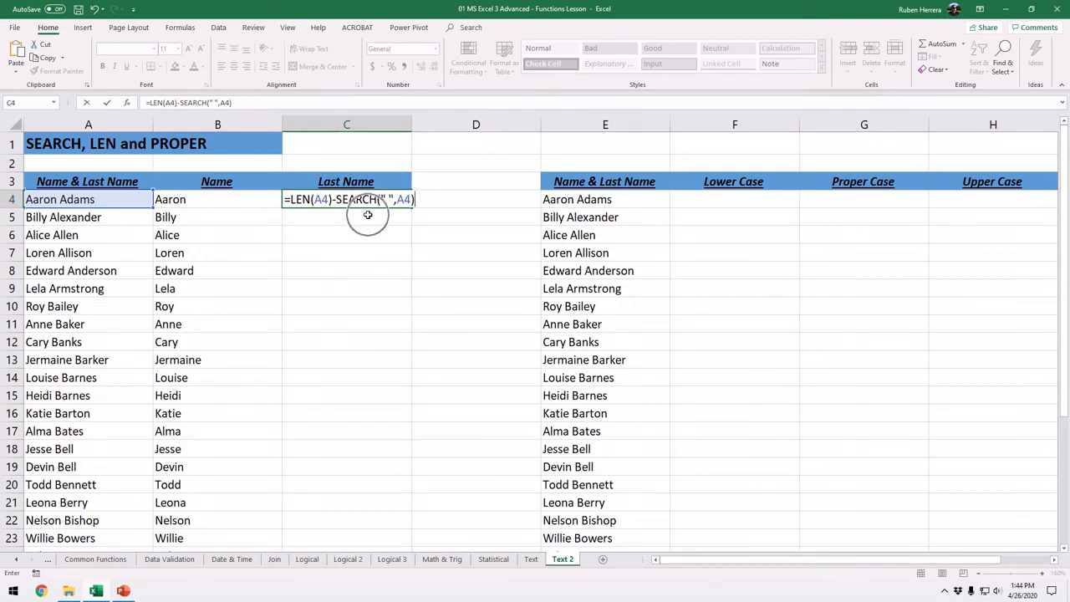
key("ctrl")
key("ctrl")
key("ctrl")
key("ctrl")
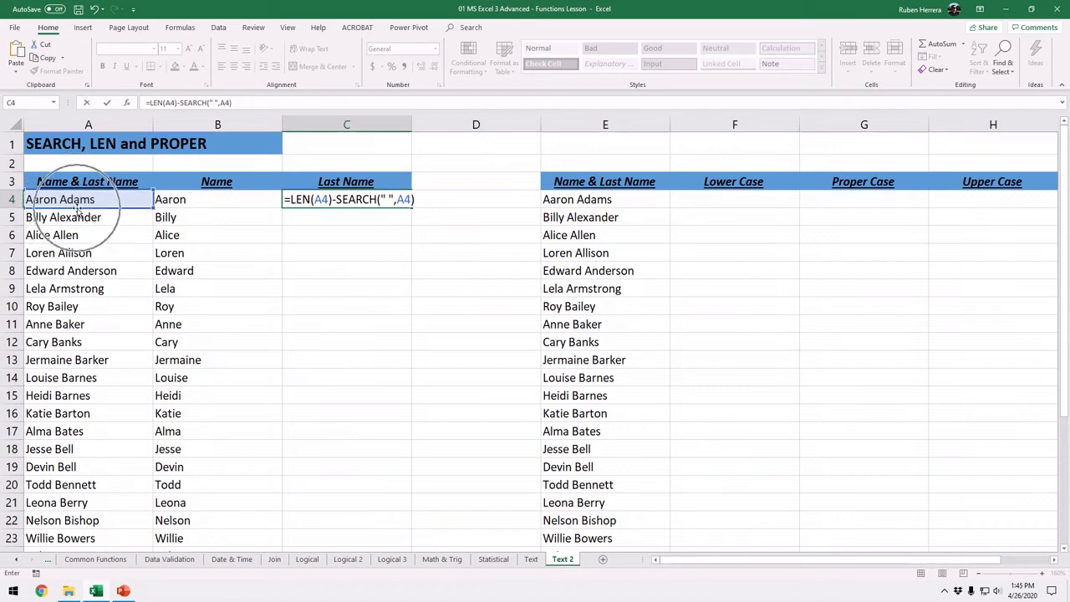
key("ctrl")
key("ctrl")
key("ctrl")
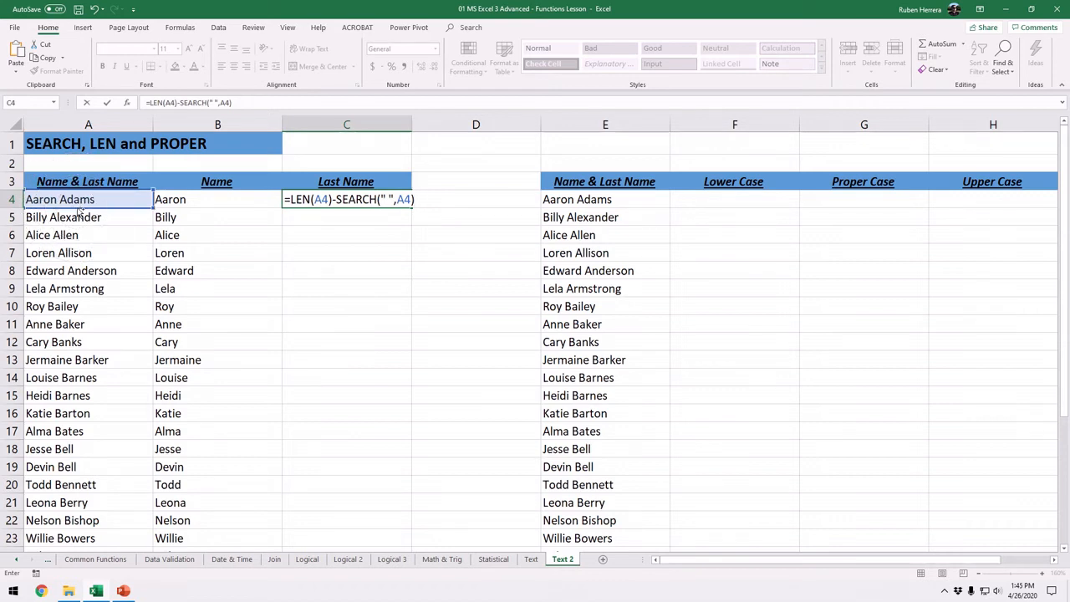
key("ctrl")
key("ctrl")
Wrap the C4 formula in RIGHT with A4 as its text, using LEN(A4)-SEARCH(" ",A4) as the number of characters.
left_click(288, 199)
key("ctrl")
key("ctrl")
type("=")
key("BackSpace")
type("ri")
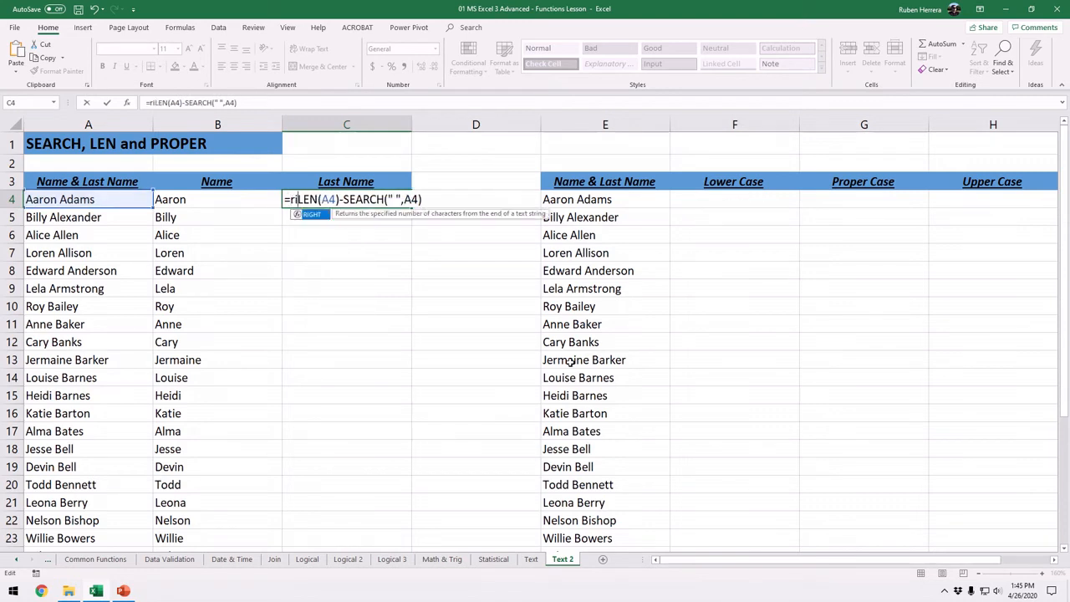
key("Tab")
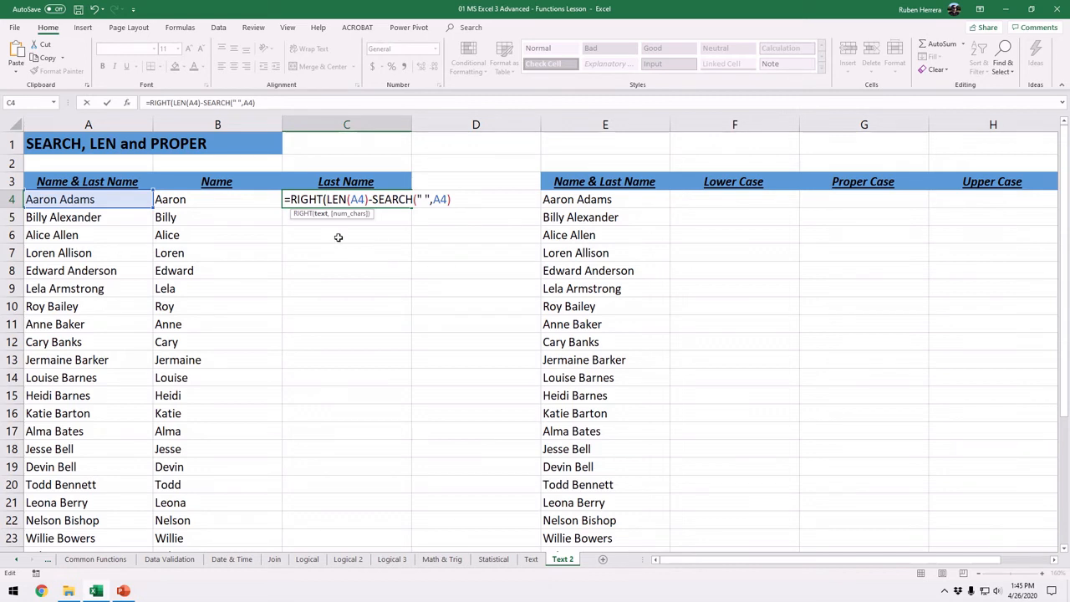
left_click(117, 201)
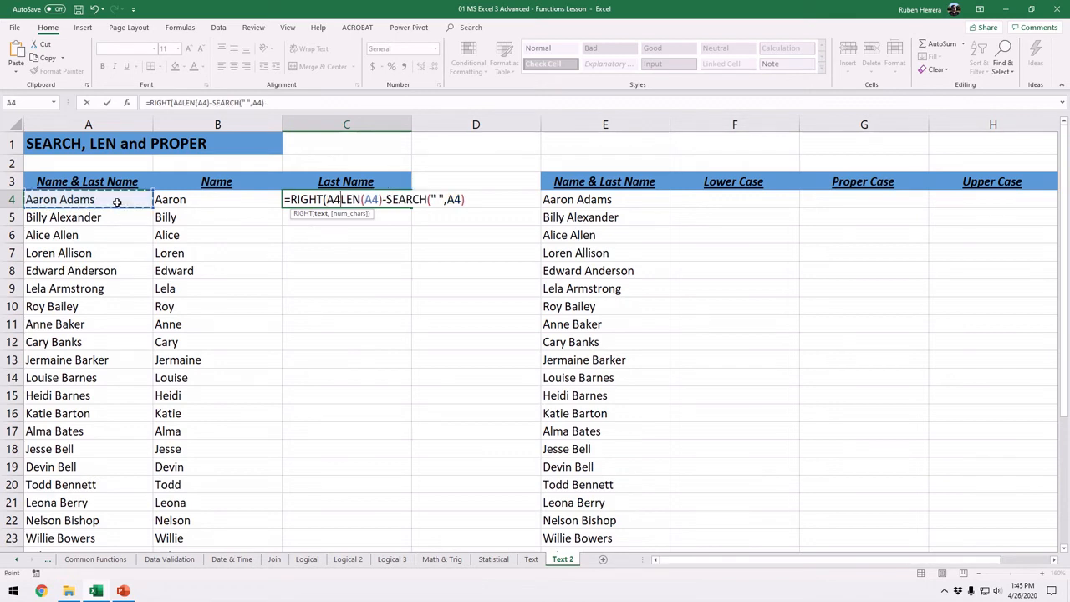
type(",")
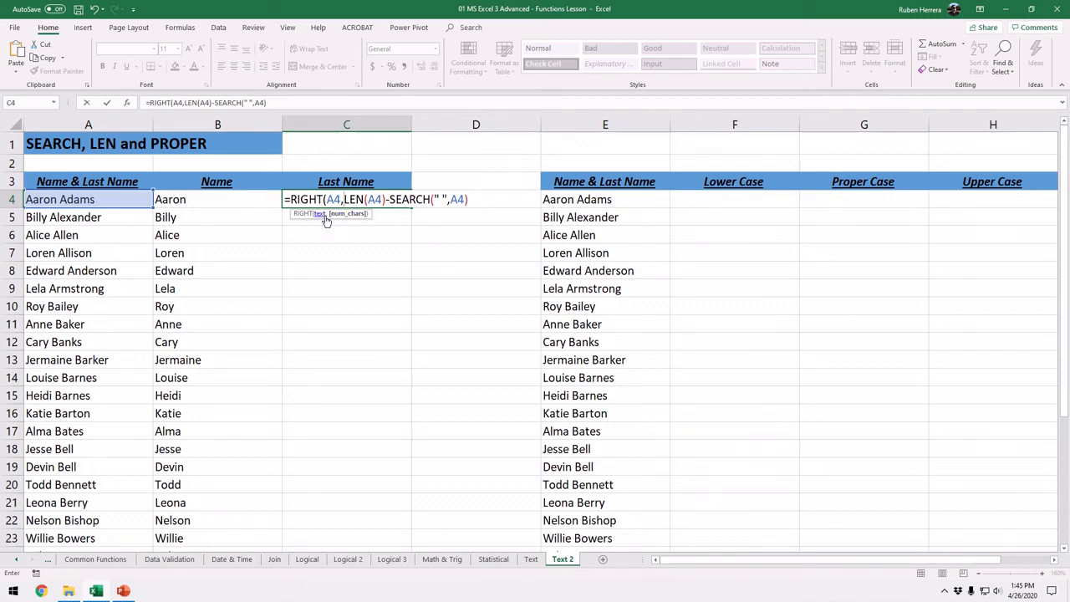
Complete the C4 formula as =RIGHT(A4,LEN(A4)-SEARCH(" ",A4)) and fill it down the Last Name column.
left_click_drag(326, 216, 340, 240)
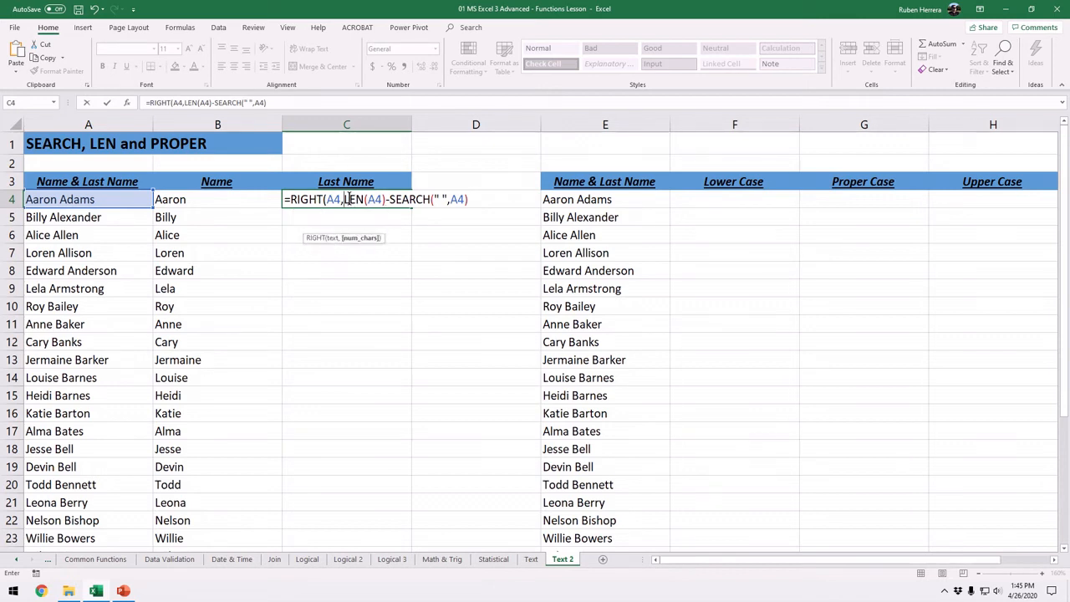
left_click_drag(343, 199, 466, 199)
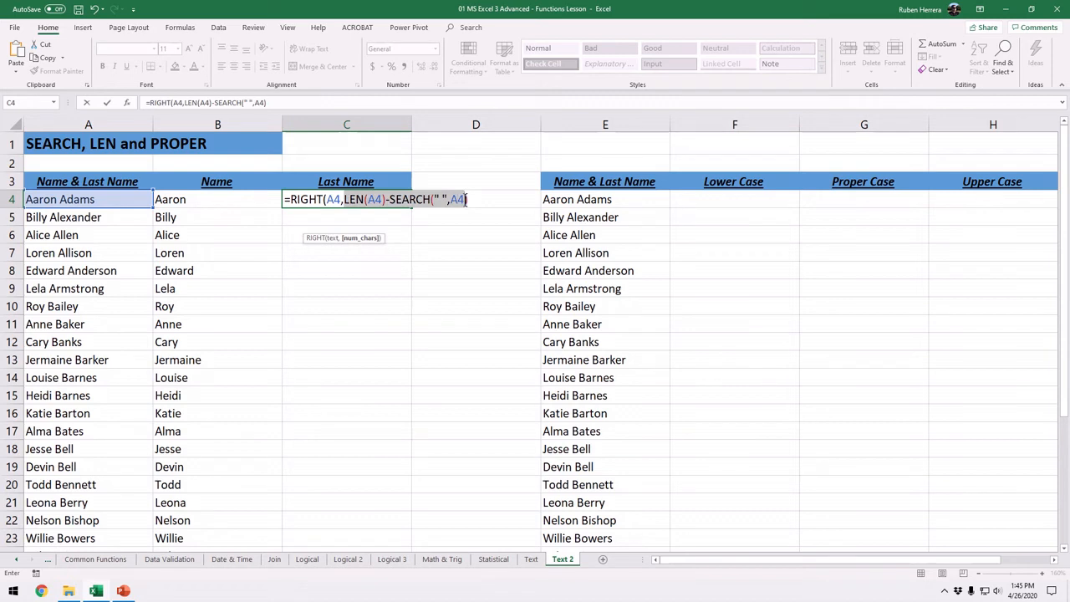
left_click(477, 199)
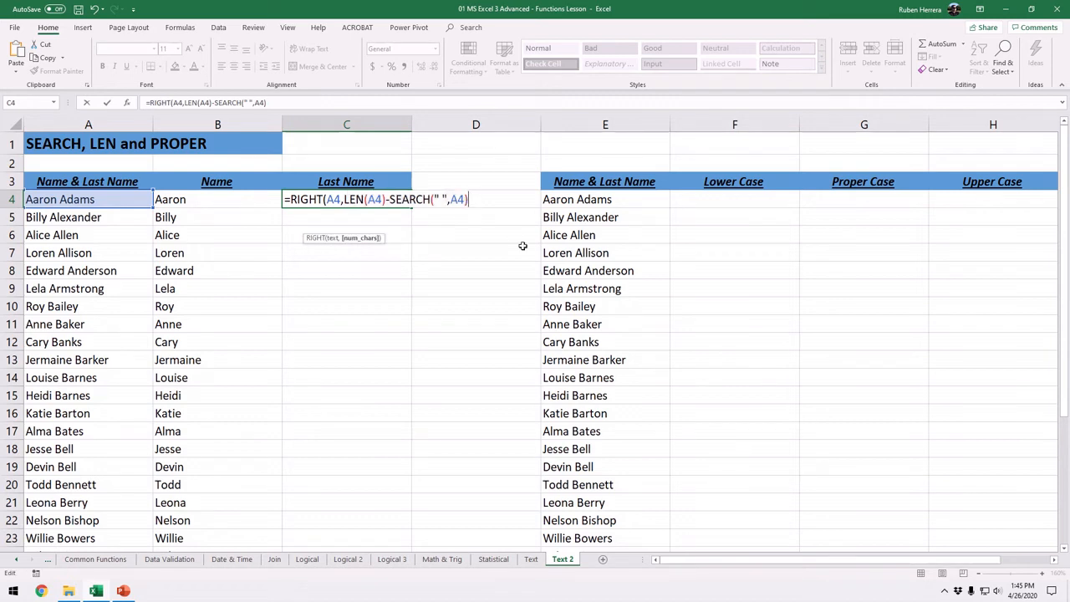
type(")")
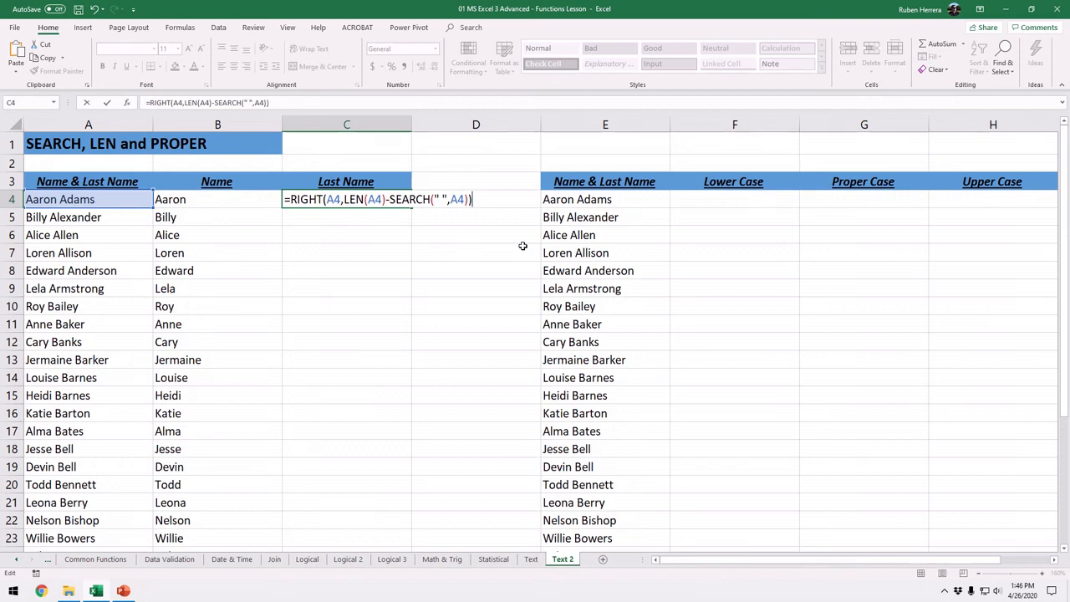
key("Return")
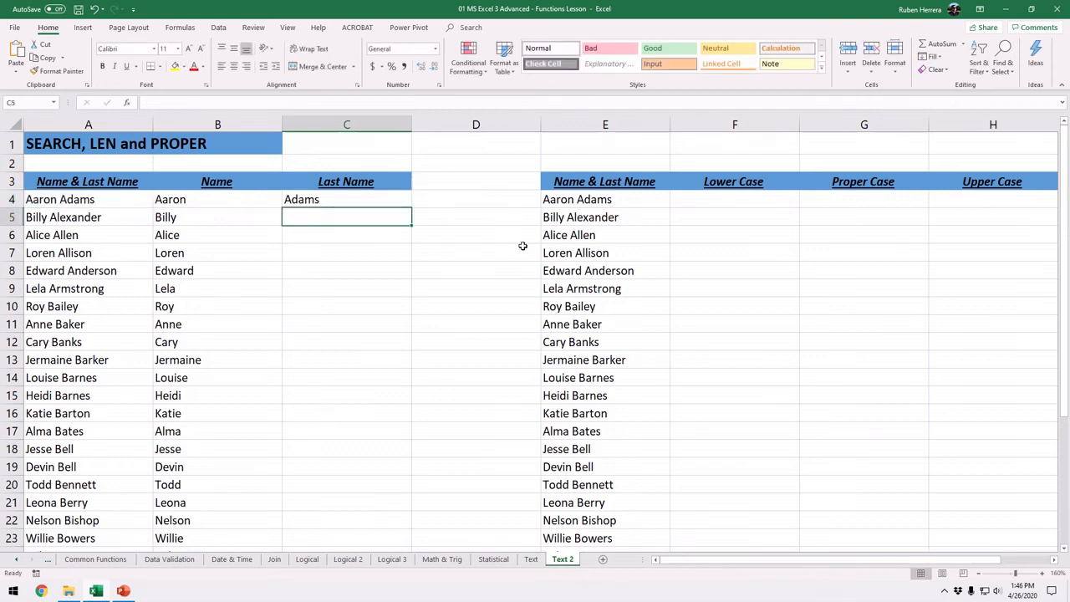
left_click(378, 201)
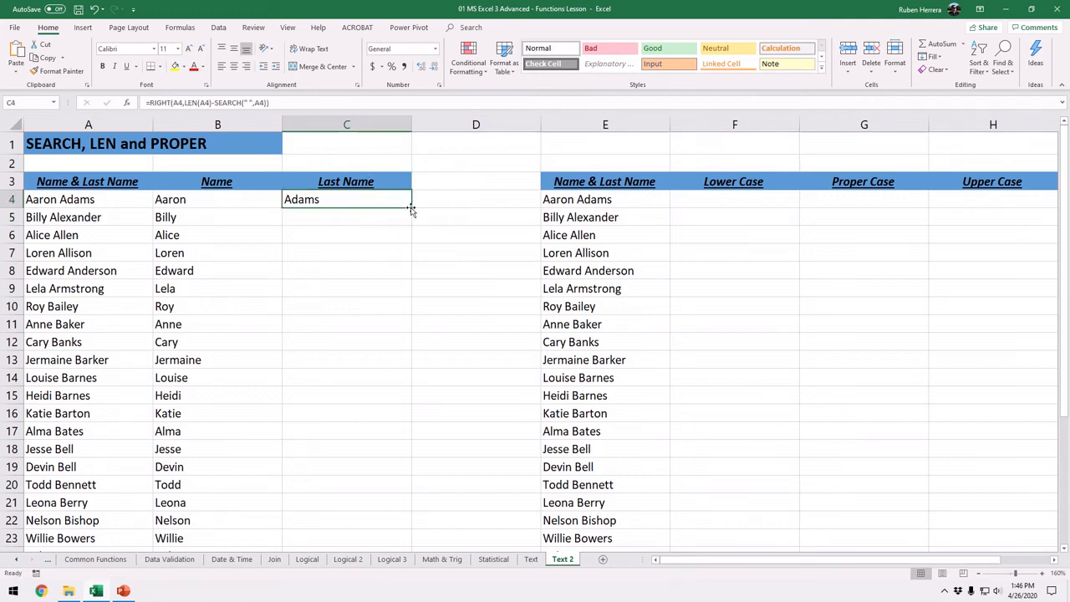
double_click(411, 207)
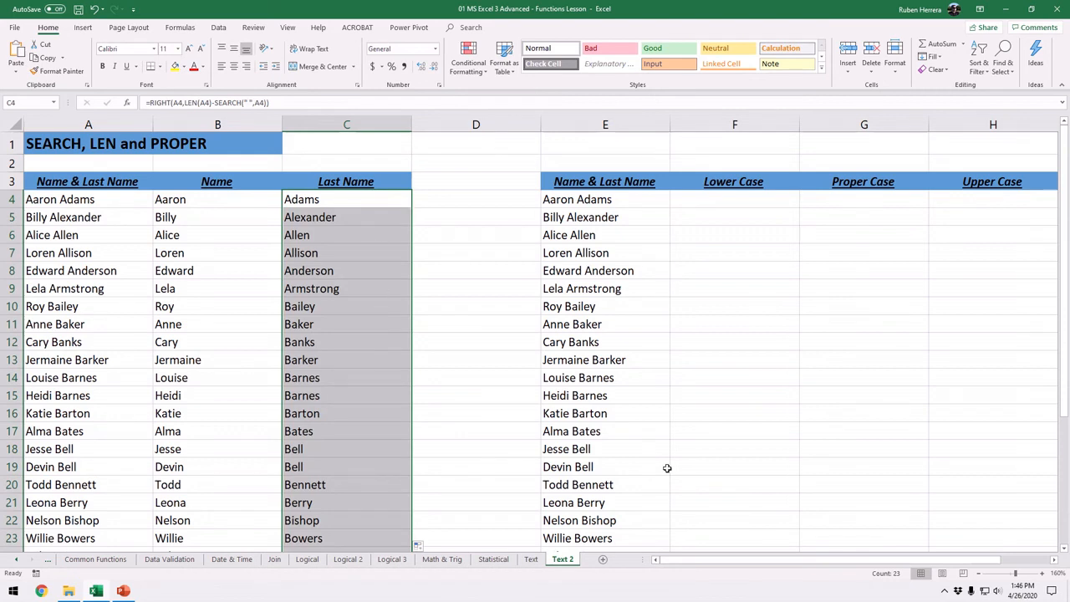
Enter =LOWER(E4) in F4 to convert the first full name to lower case.
left_click(704, 204)
left_click(1053, 559)
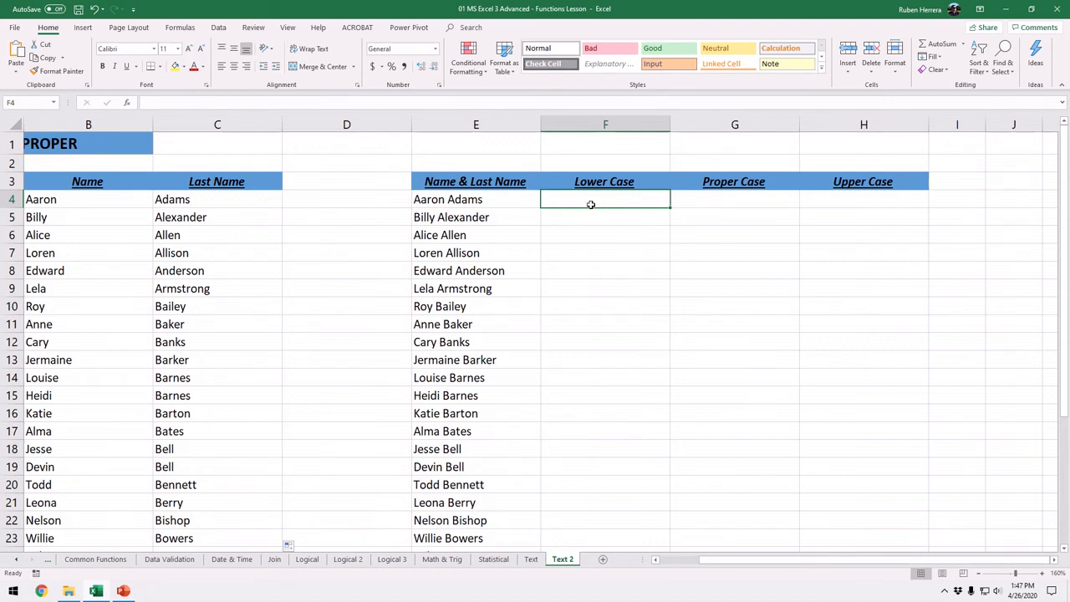
type("=low")
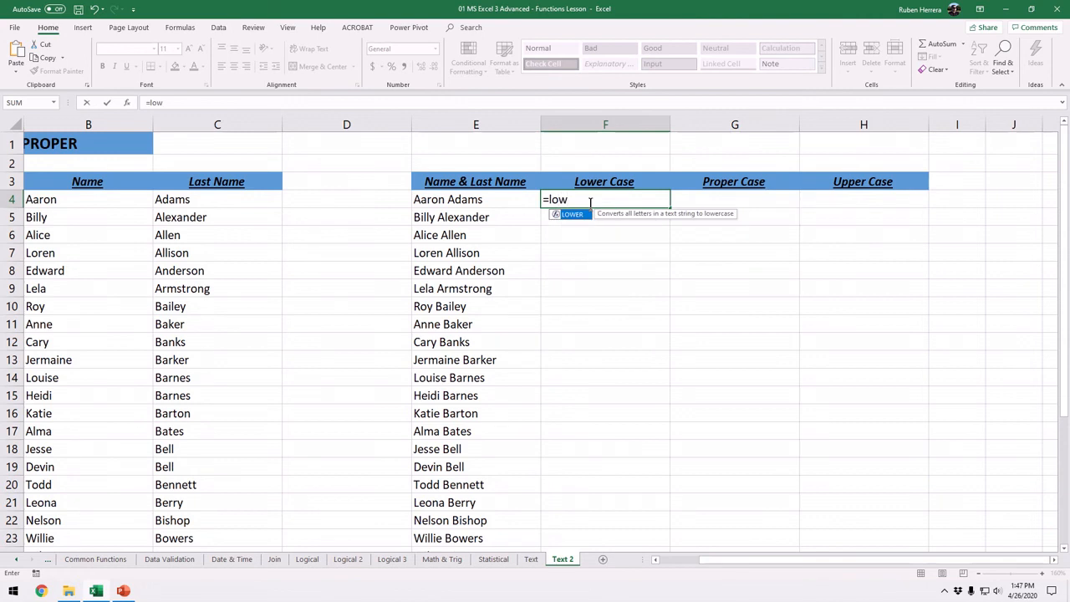
key("Tab")
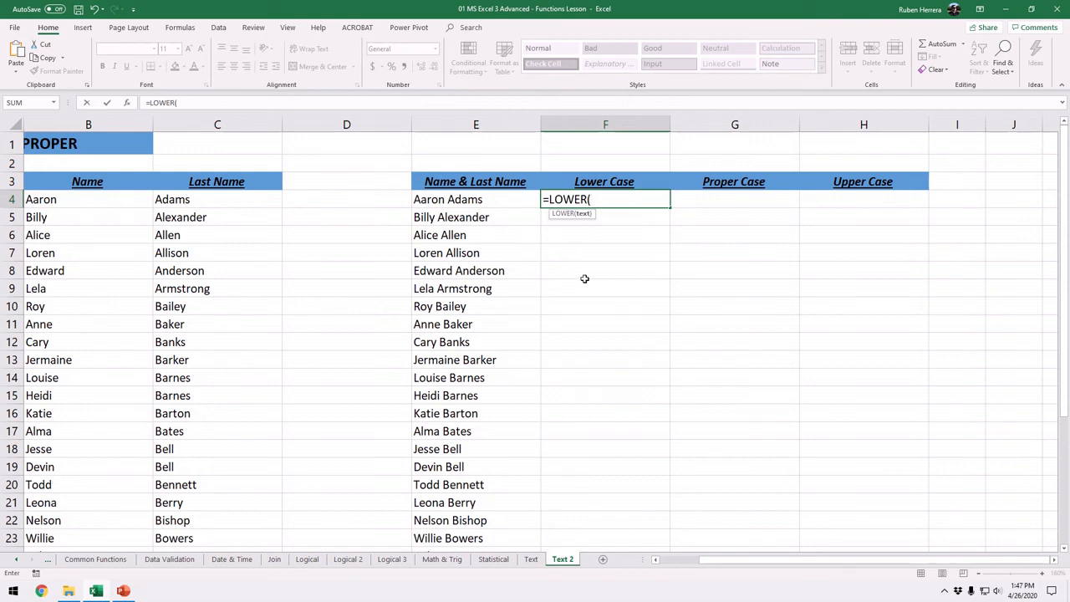
left_click(500, 200)
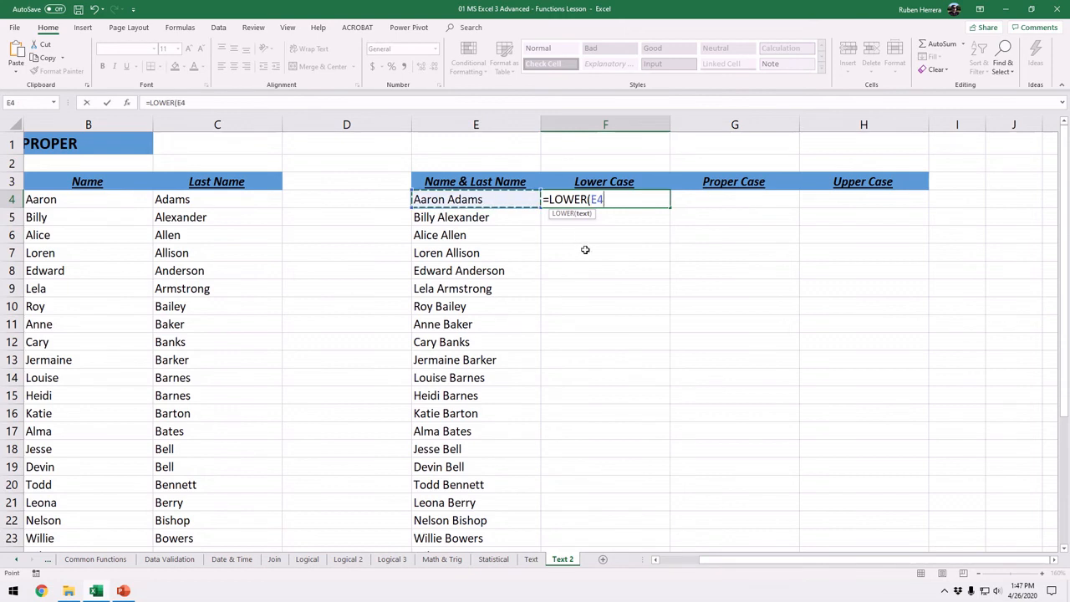
type(")")
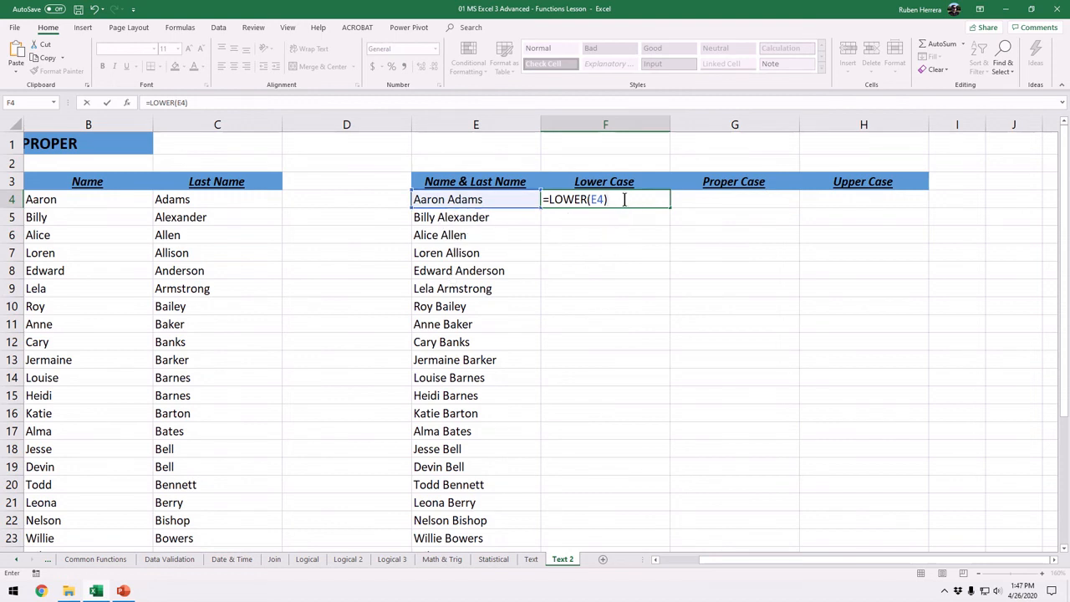
key("Return")
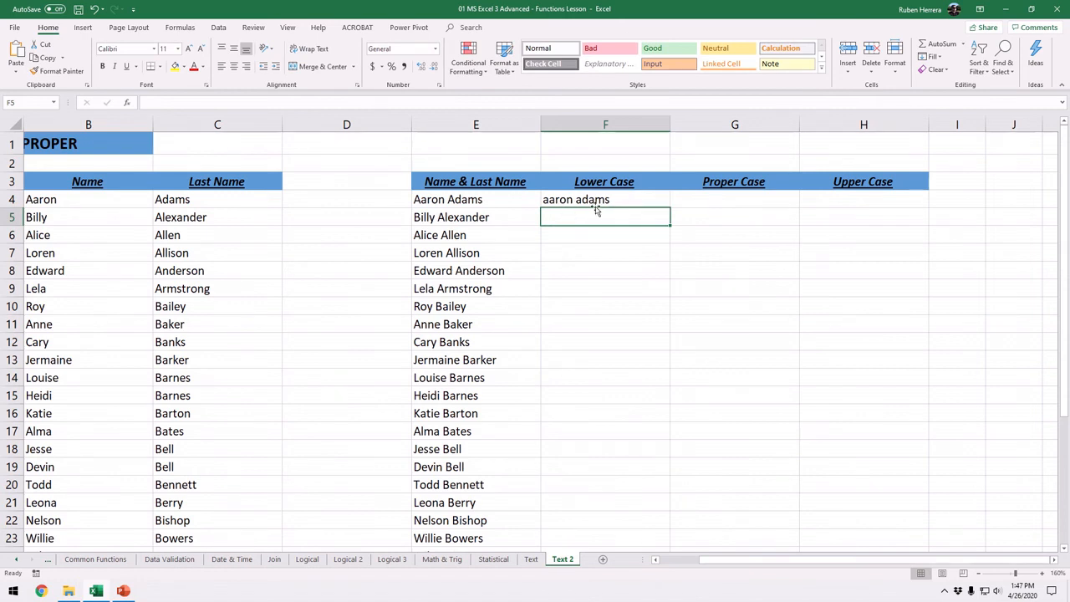
Enter =PROPER(E4) in G4 to convert the first full name to proper case.
left_click(708, 202)
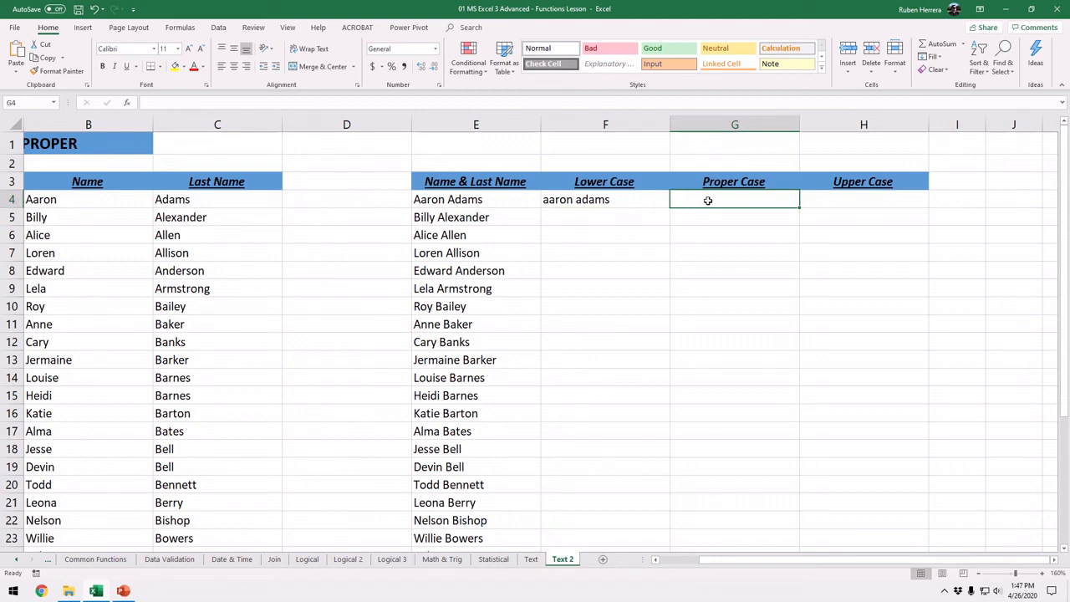
type("=pr")
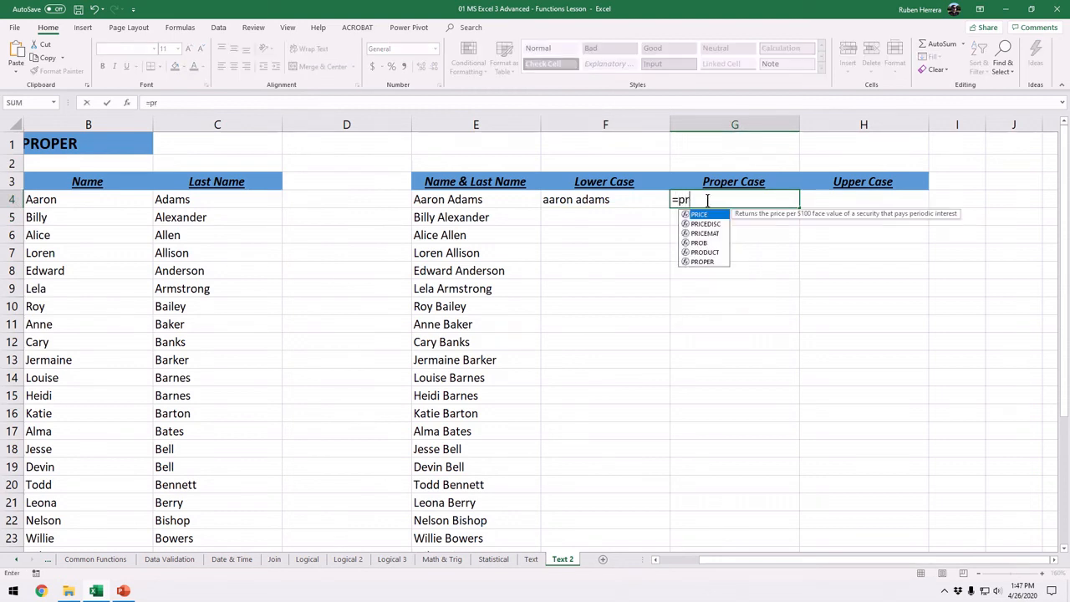
type("o")
key("Down")
key("Down")
key("Tab")
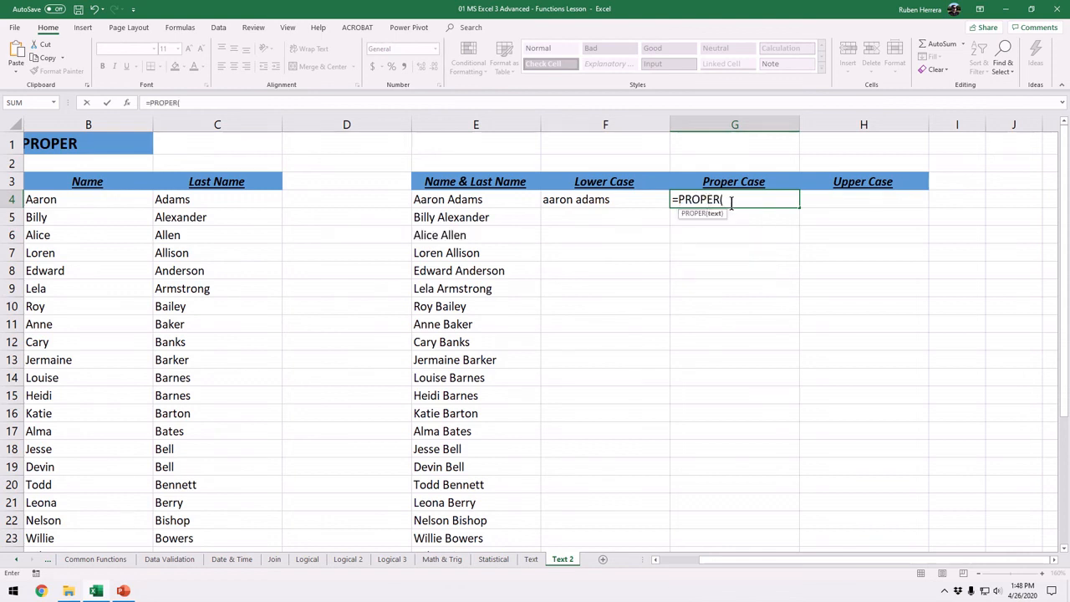
left_click(473, 198)
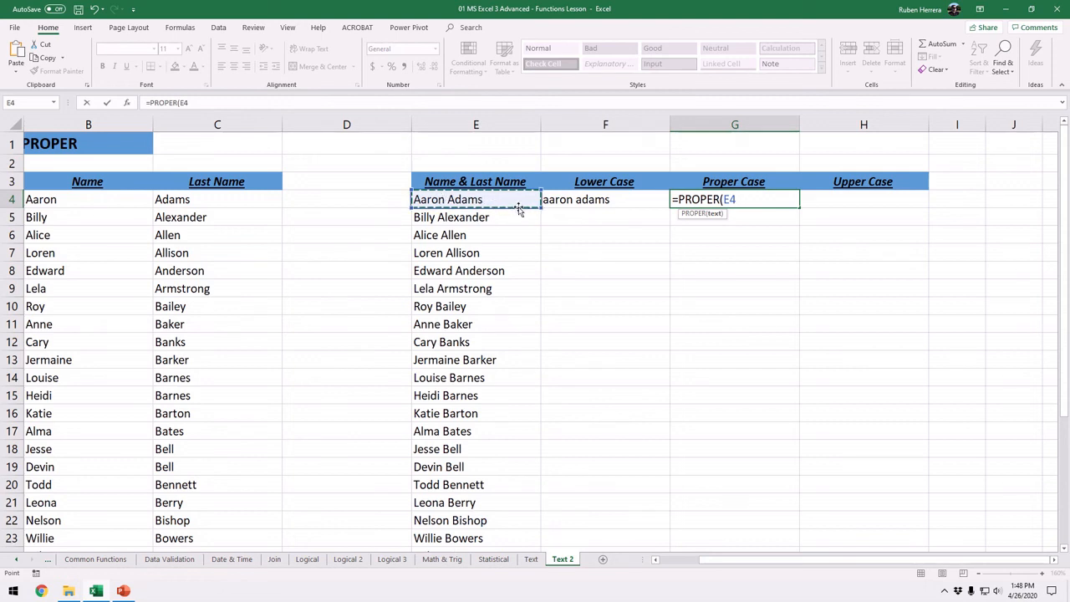
type(")")
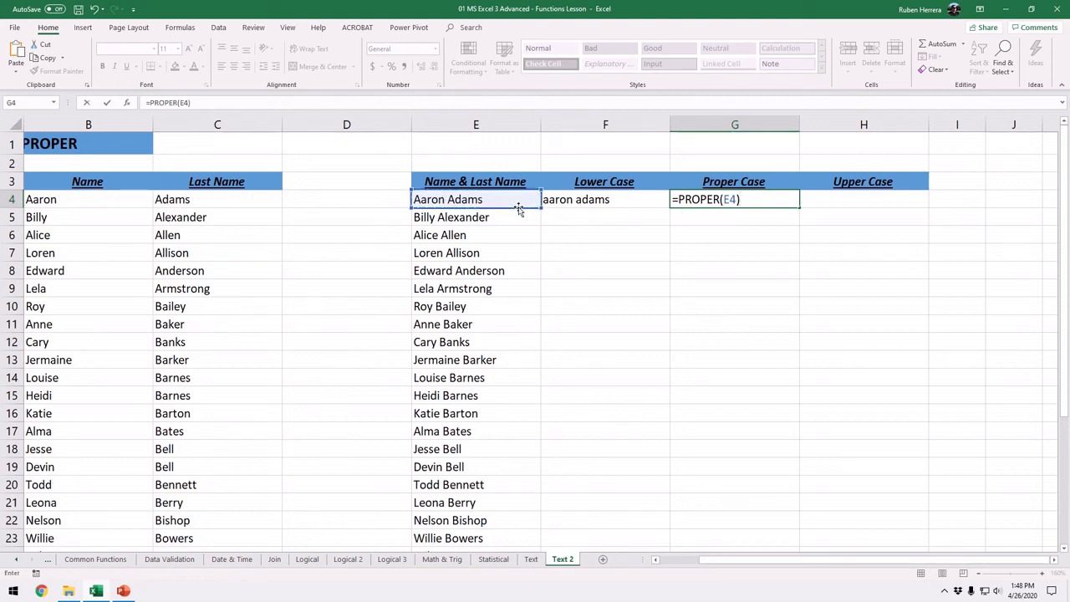
key("Return")
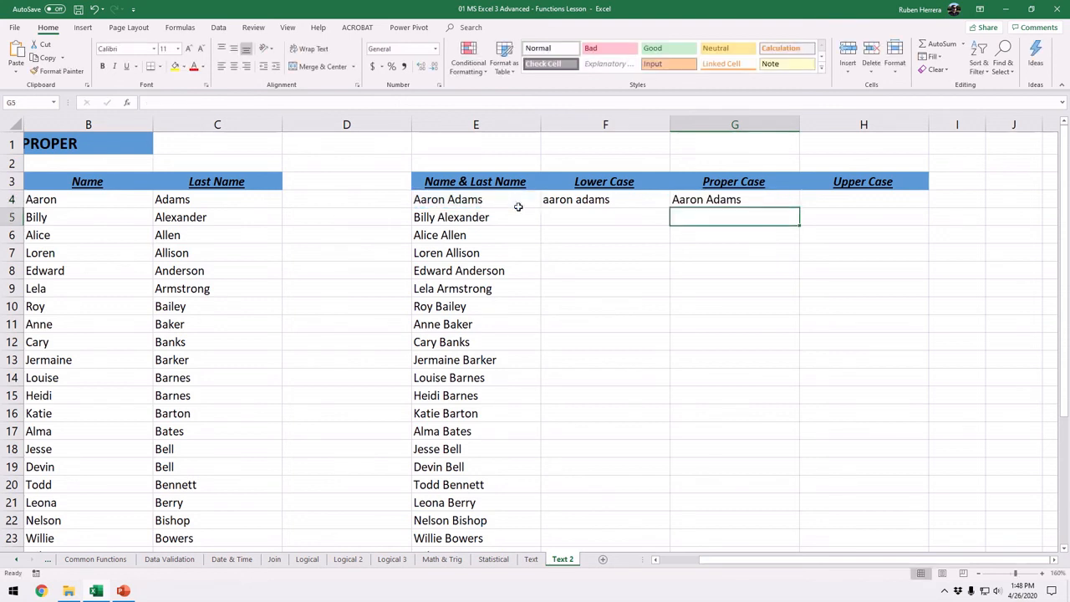
Enter =UPPER(E4) in H4 to convert the first full name to upper case.
left_click(829, 196)
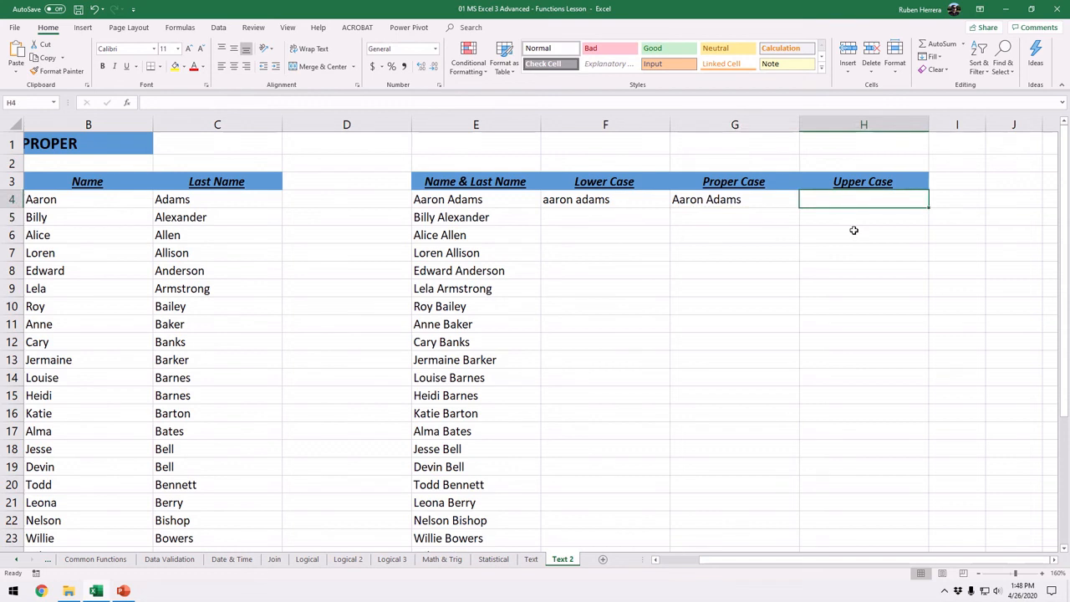
type("=")
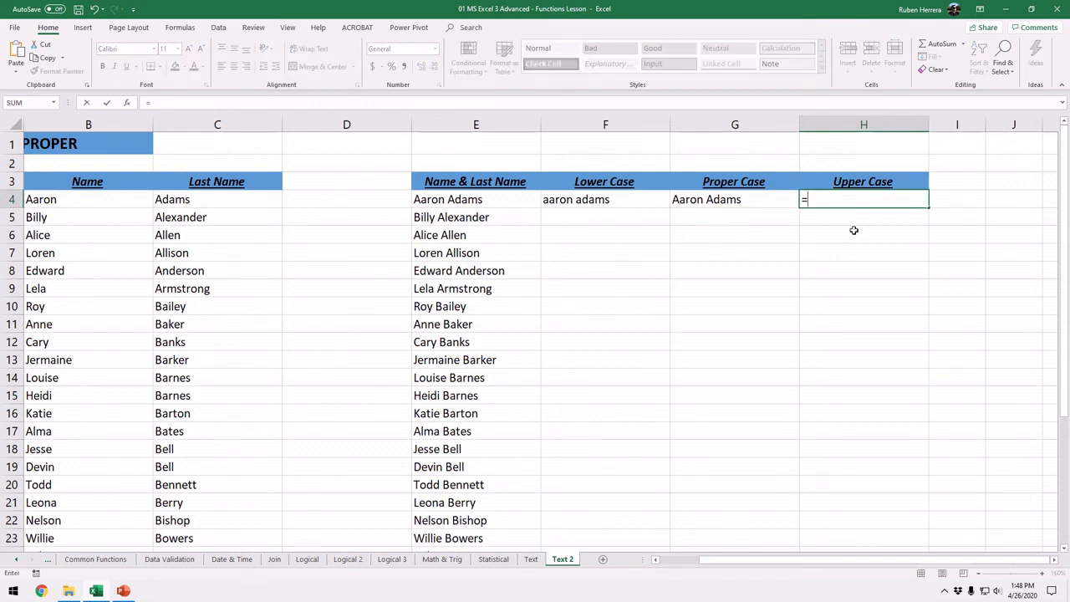
type("u")
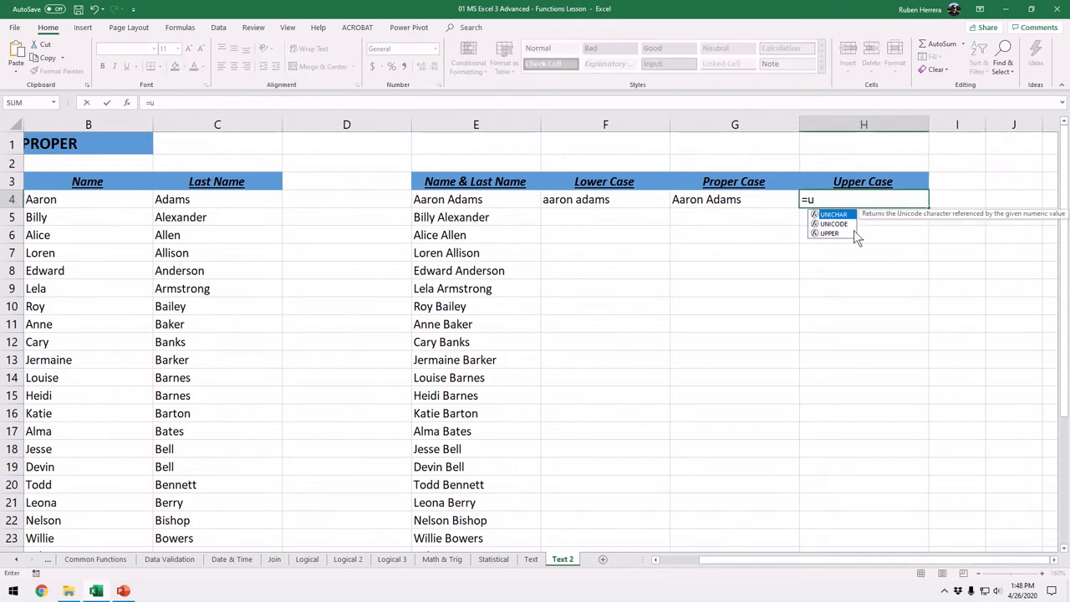
left_click(853, 233)
double_click(854, 232)
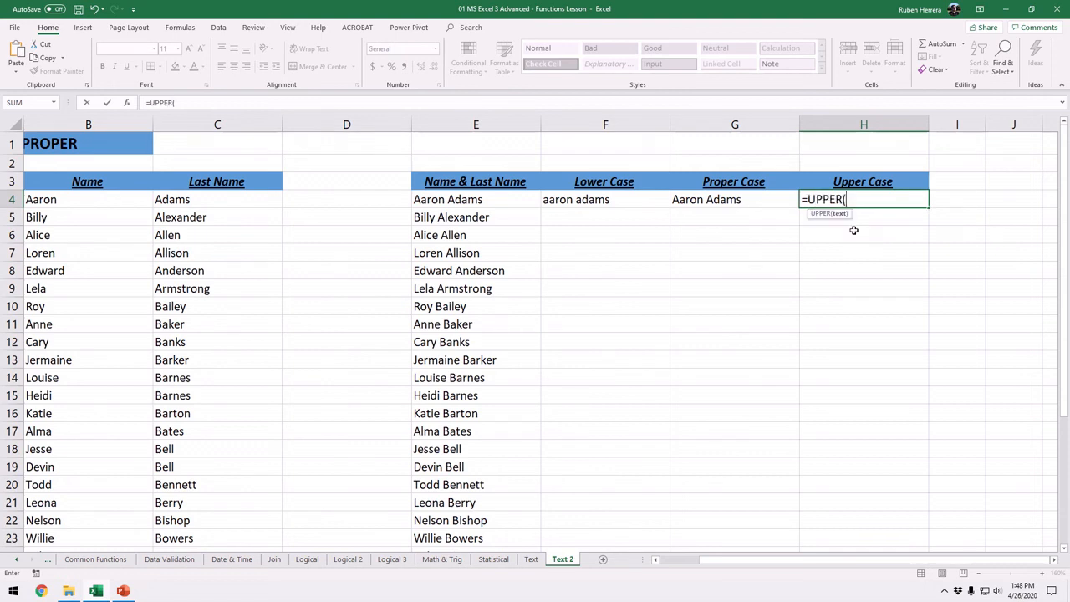
left_click(456, 199)
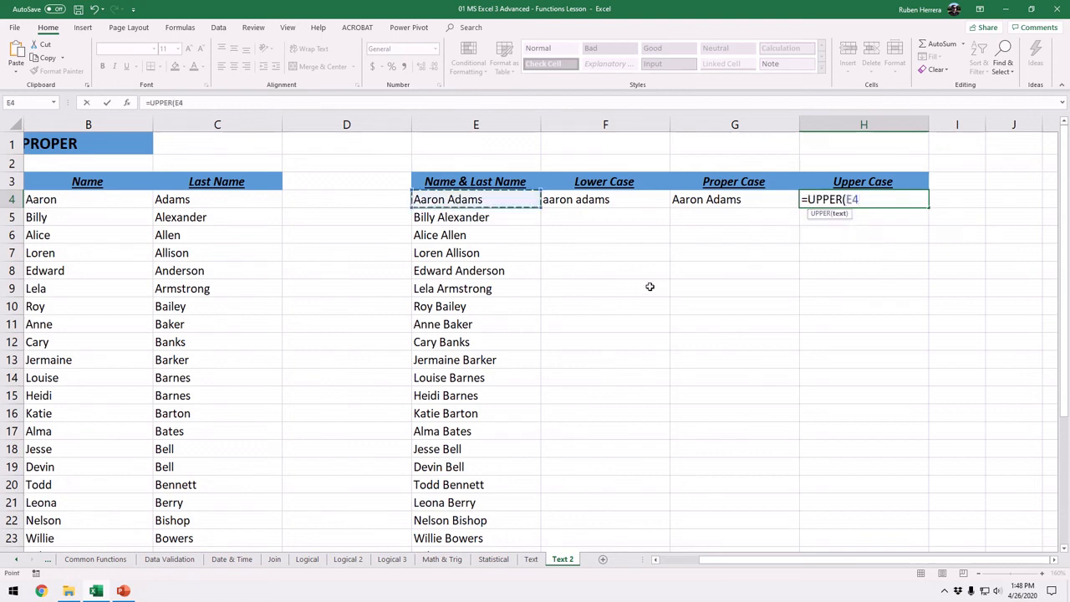
type(")")
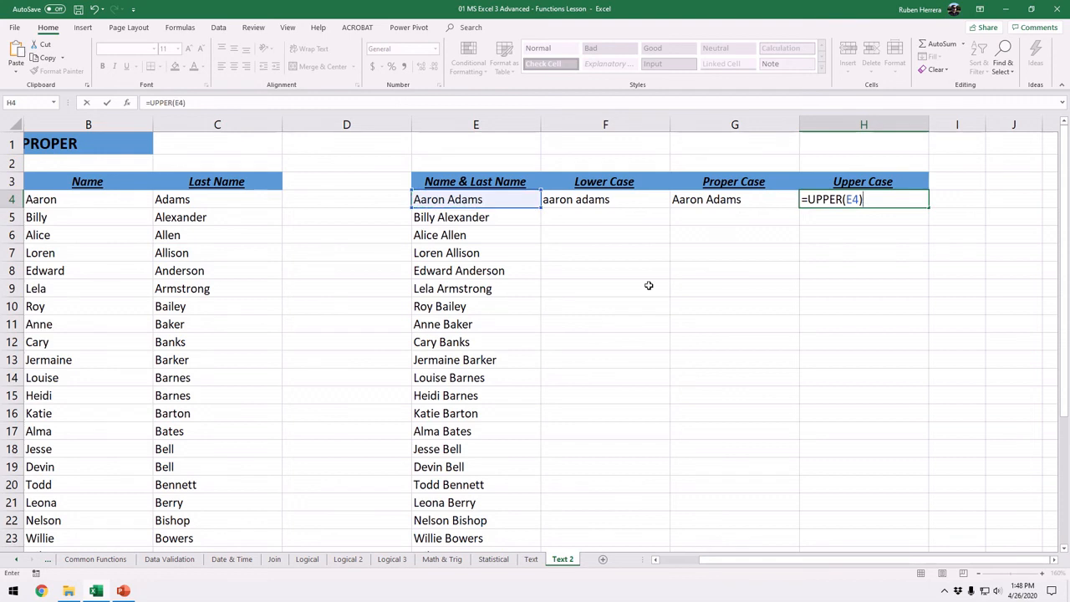
key("Return")
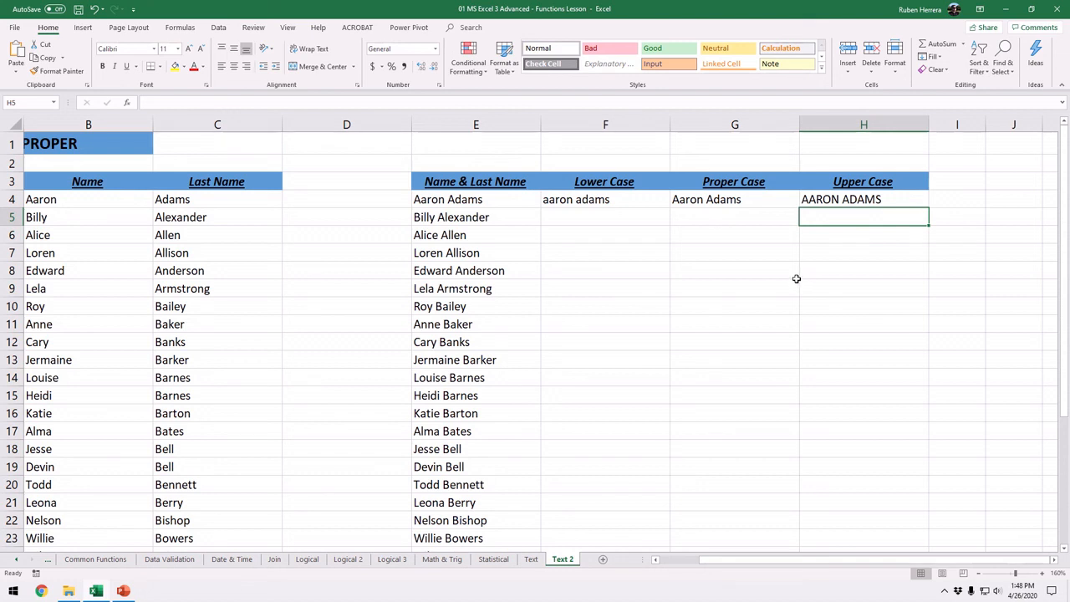
Fill the F4, G4 and H4 formulas down the Lower Case, Proper Case and Upper Case columns one by one.
left_click(637, 201)
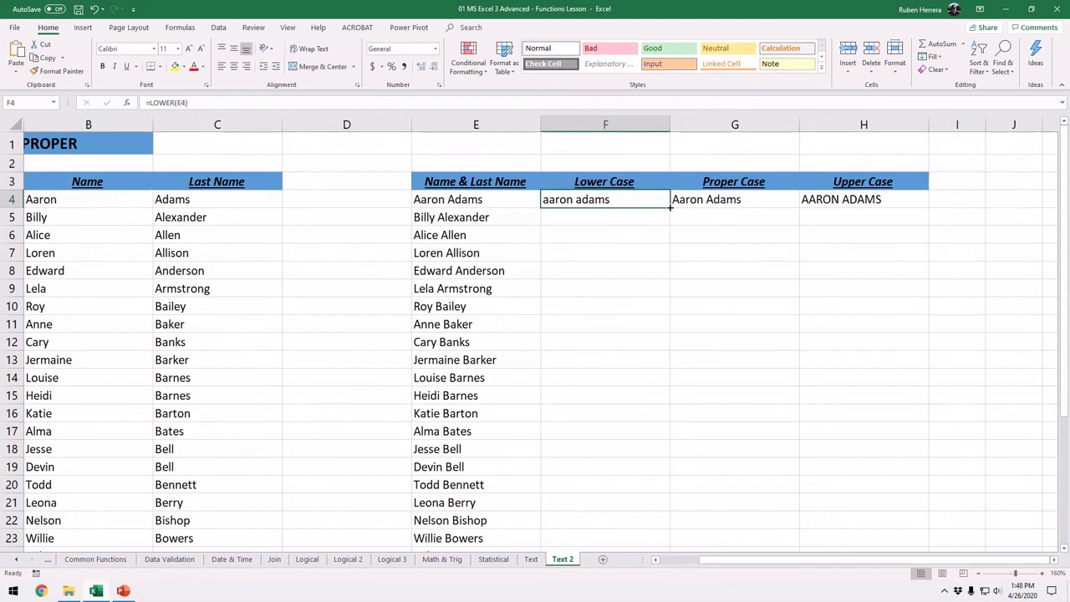
double_click(669, 205)
left_click(708, 205)
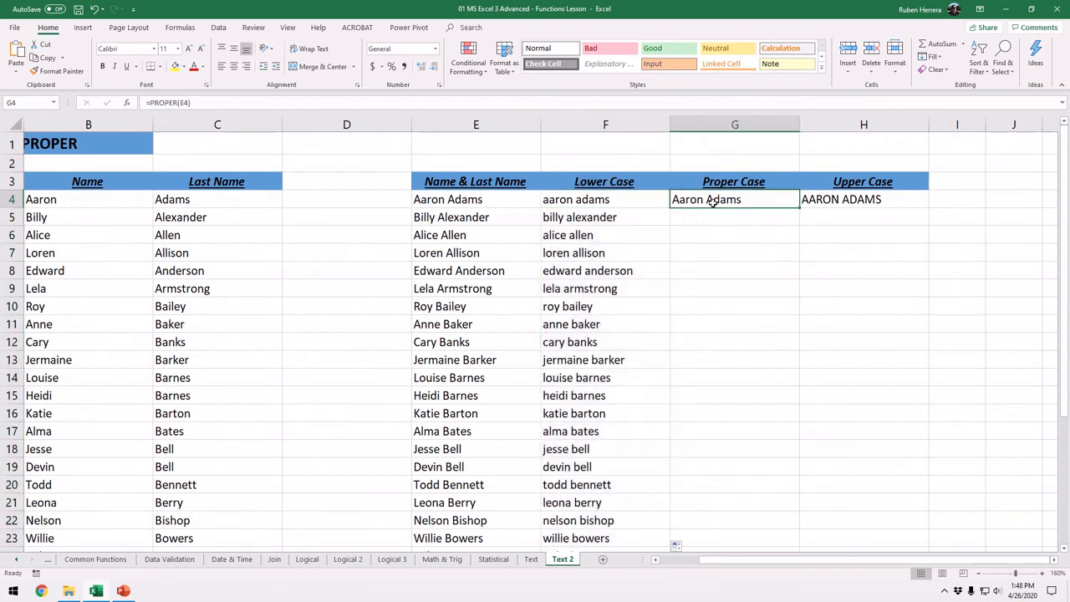
double_click(797, 208)
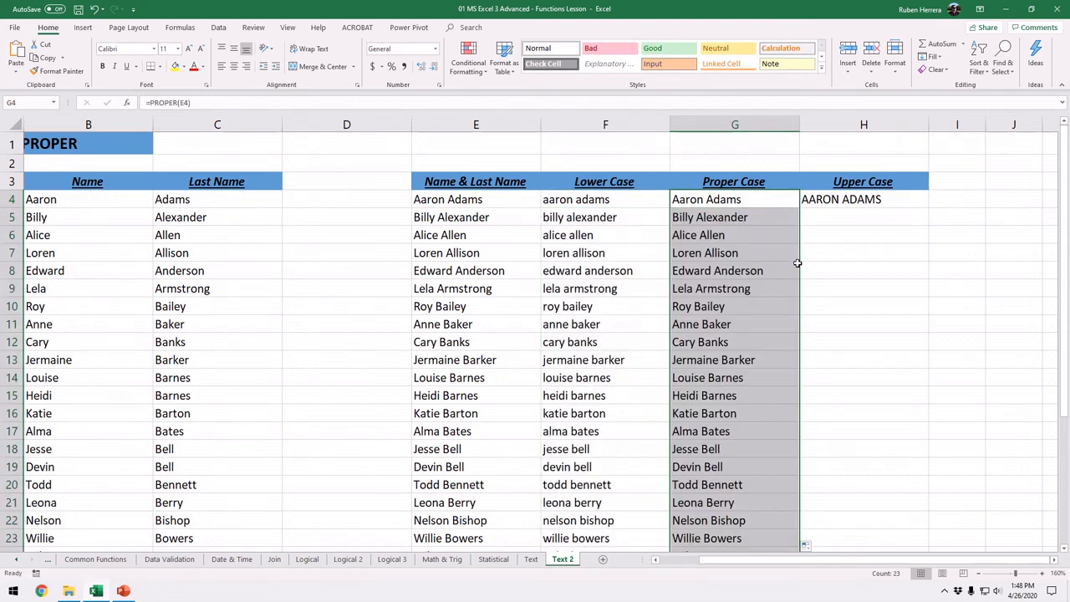
left_click(861, 205)
double_click(928, 208)
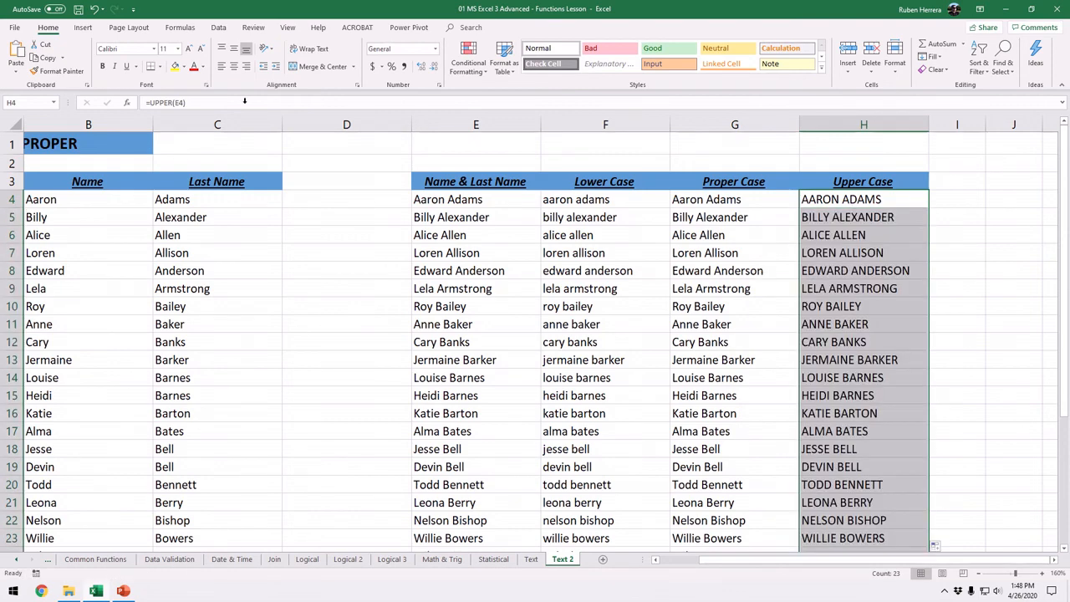
Undo the fills of the Upper Case, Proper Case and Lower Case columns.
left_click(94, 9)
left_click(94, 9)
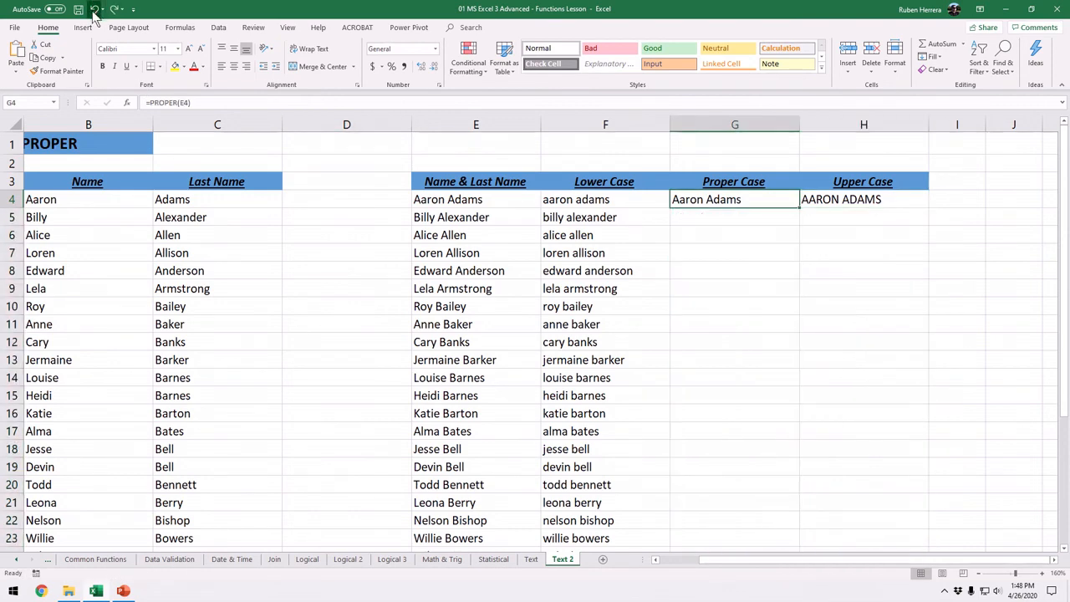
left_click(95, 10)
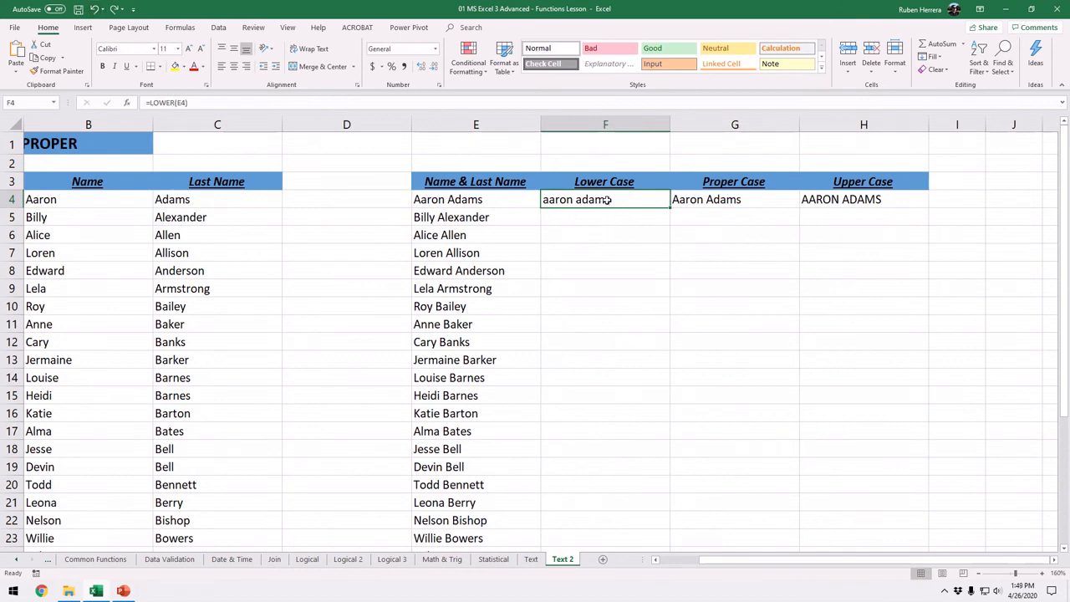
Copy the LOWER formula from F4 across to G4:H4 and fill F4:H4 down all three case columns.
left_click_drag(666, 210, 878, 207)
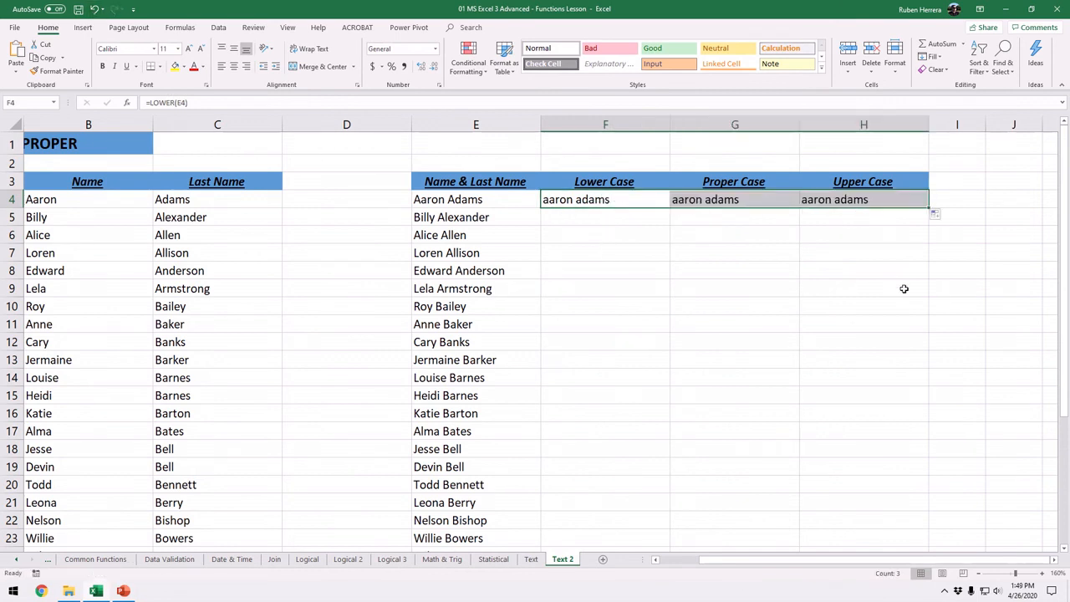
double_click(928, 209)
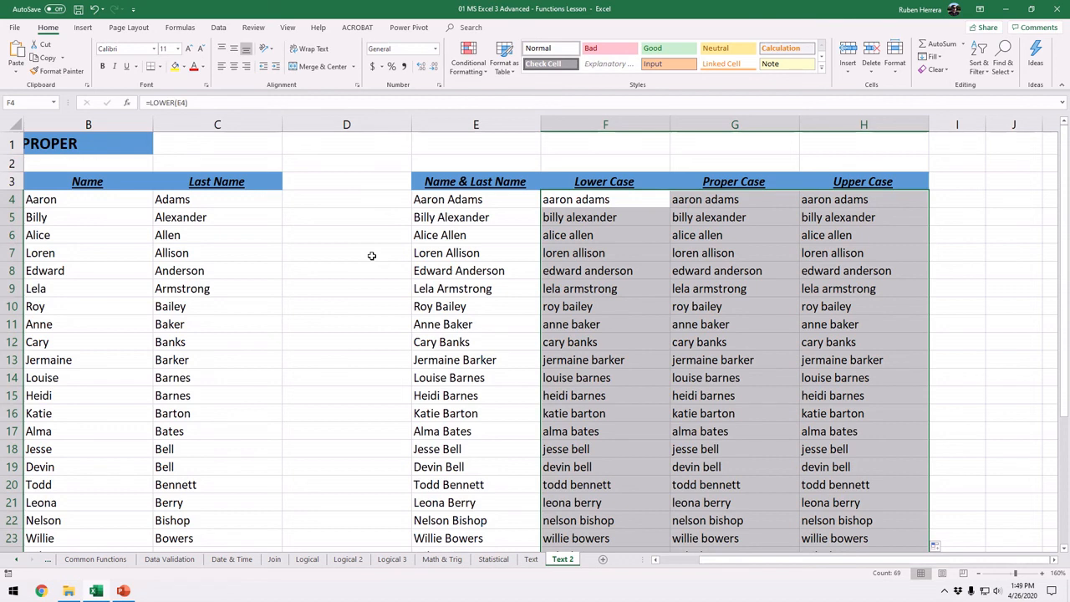
left_click(228, 140)
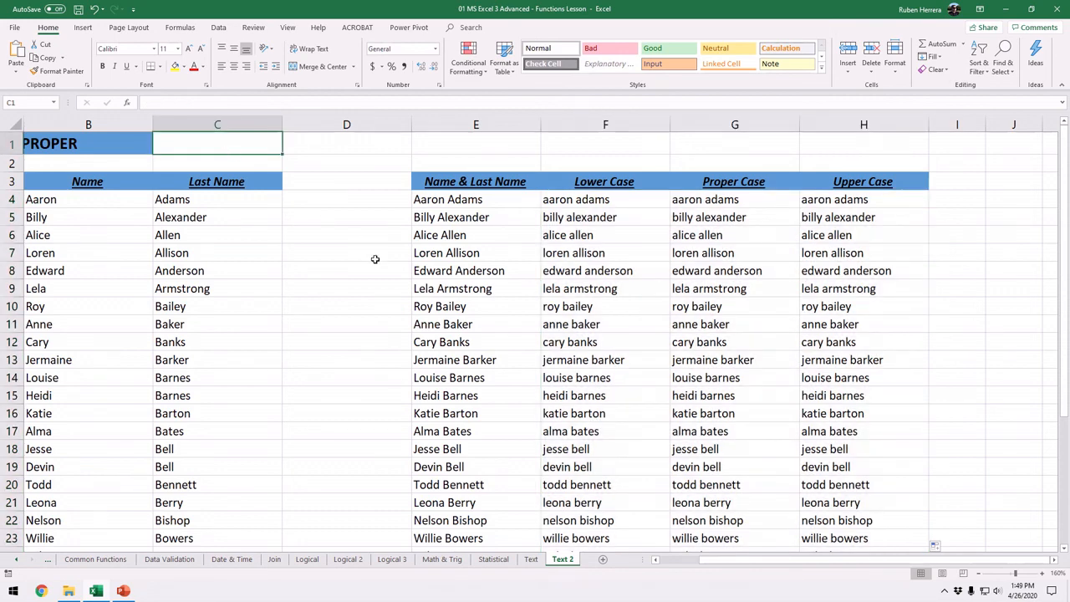